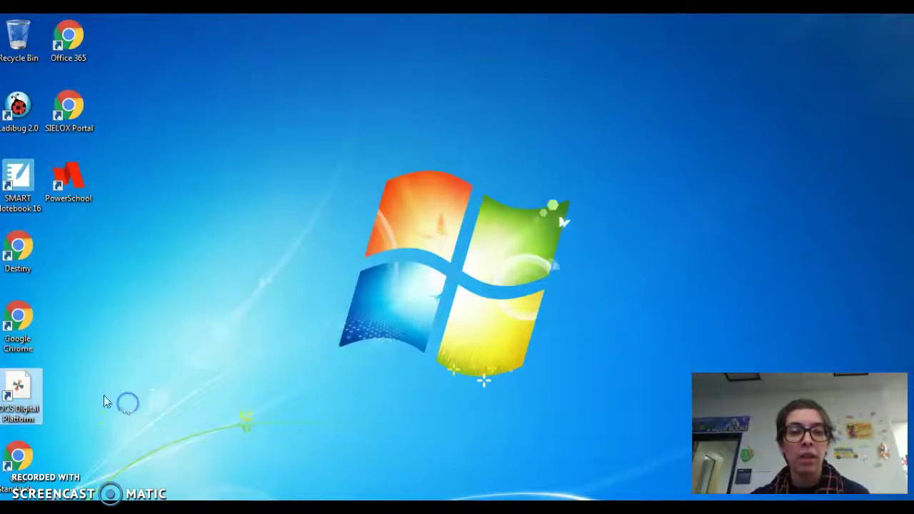
# Step: Launch the OCS Digital Platform from the desktop and go to the Discovery Education site from its page of resource tiles
pyautogui.doubleClick(19, 383)
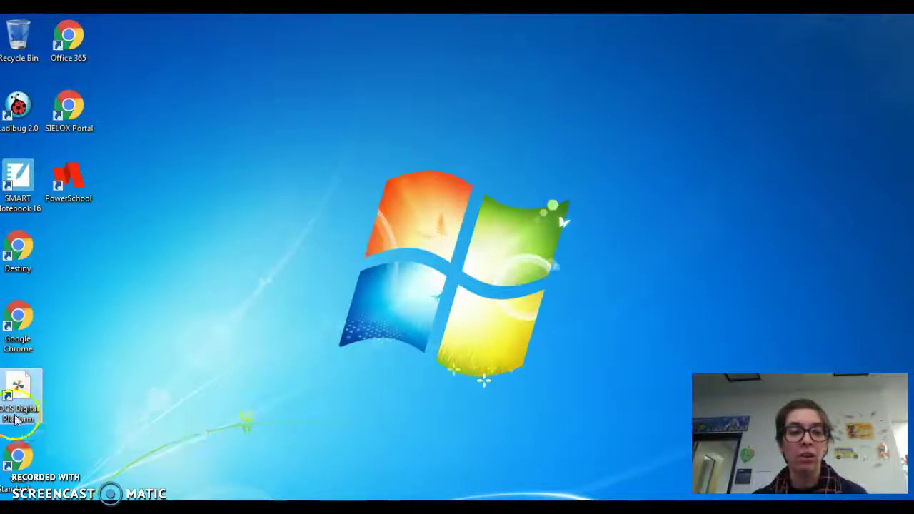
pyautogui.doubleClick(20, 393)
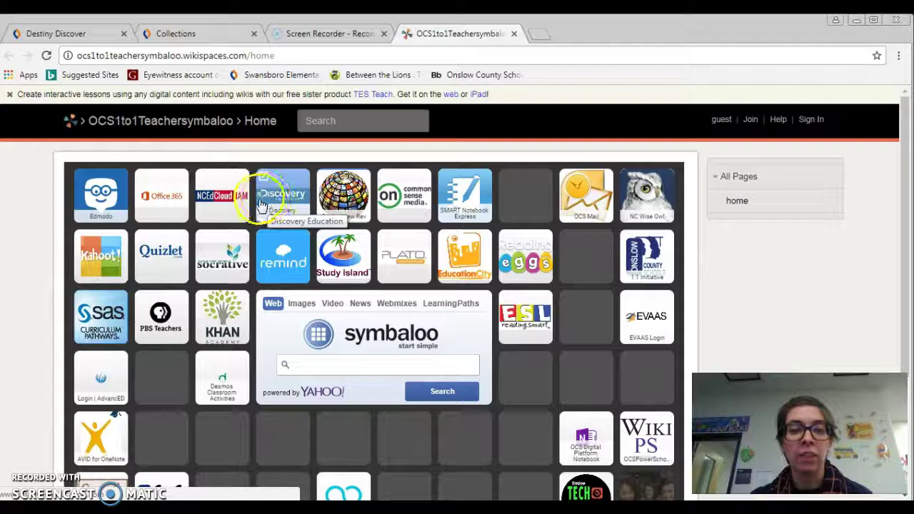
pyautogui.click(286, 200)
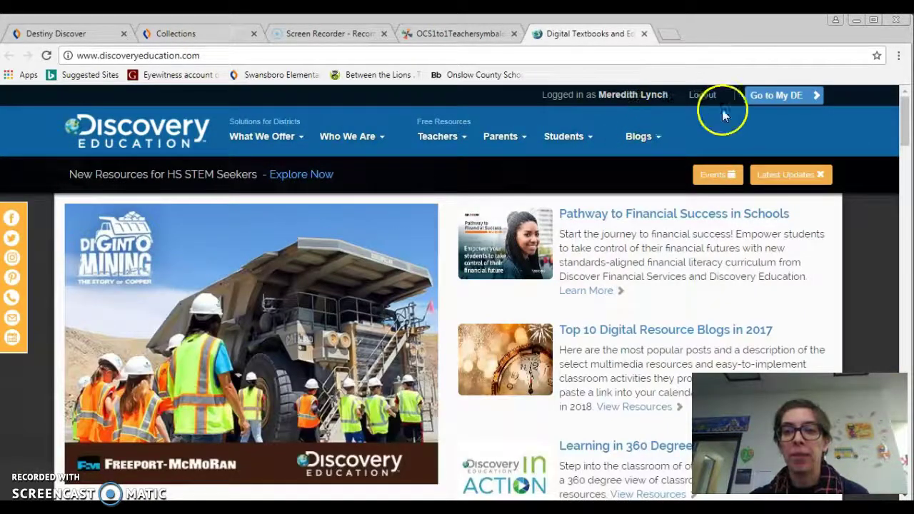
# Step: Log out of the current Discovery Education session and log back in with the saved username and password
pyautogui.click(710, 95)
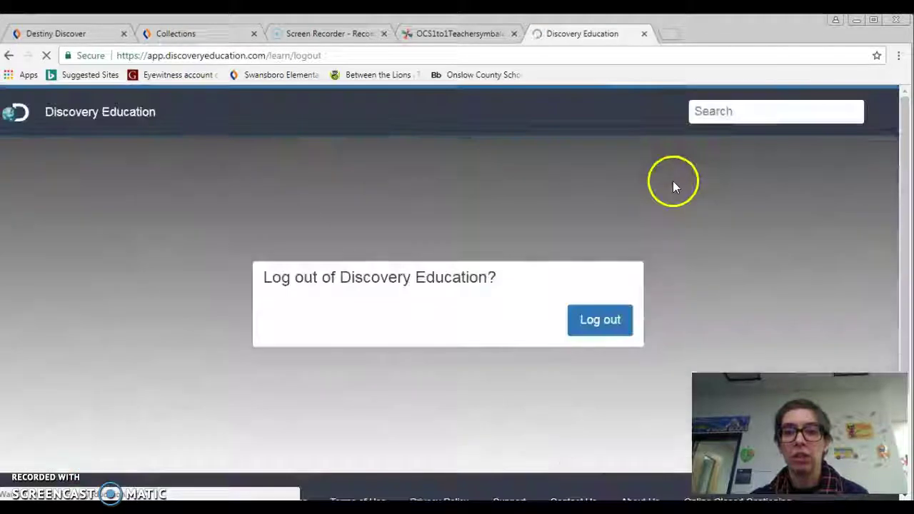
pyautogui.click(612, 322)
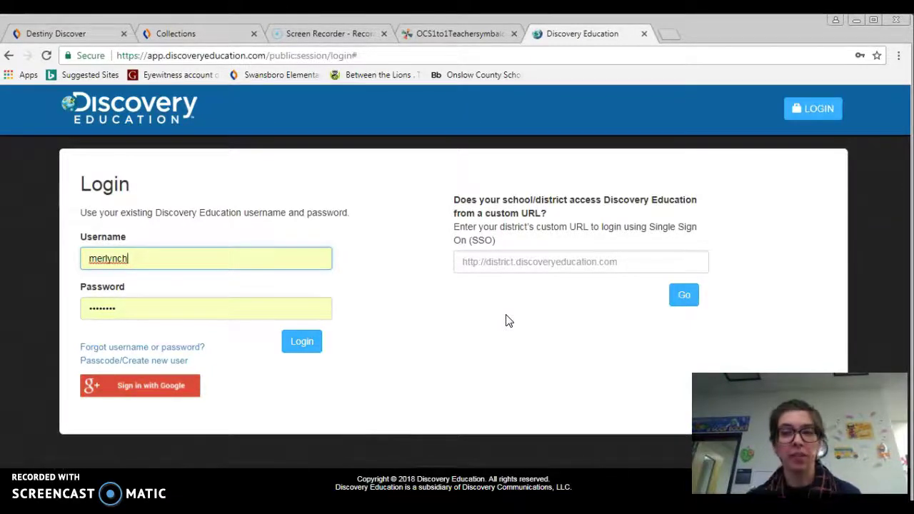
pyautogui.click(297, 343)
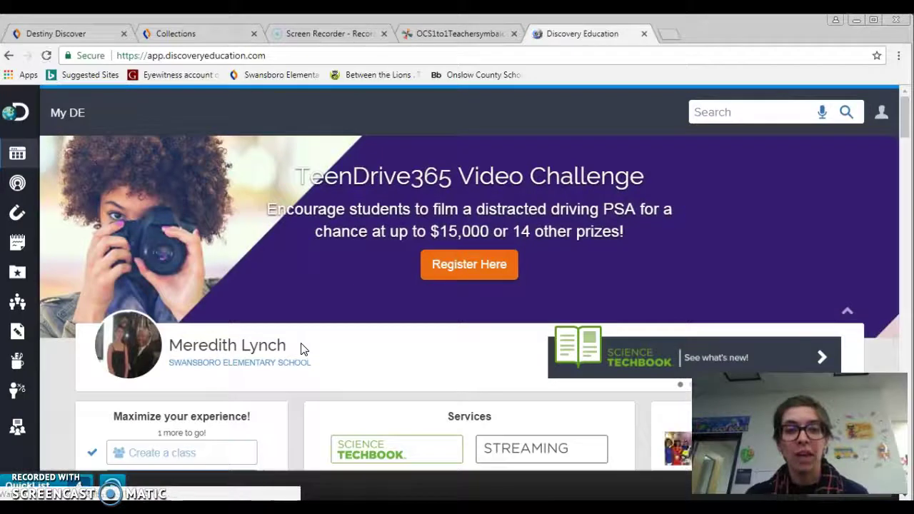
# Step: Open Board Builder through the Build a board option on the My DE home page
pyautogui.click(493, 279)
pyautogui.scroll(-2, 490, 271)
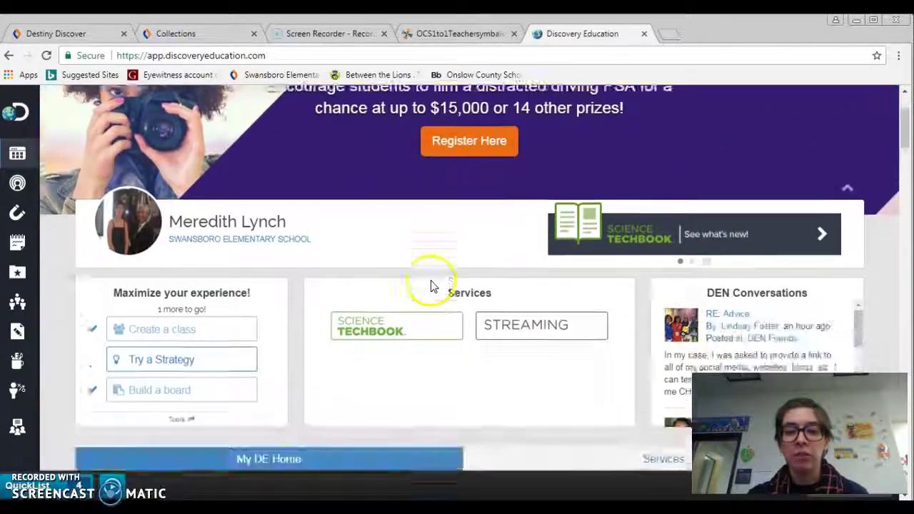
pyautogui.scroll(1, 296, 267)
pyautogui.scroll(1, 292, 255)
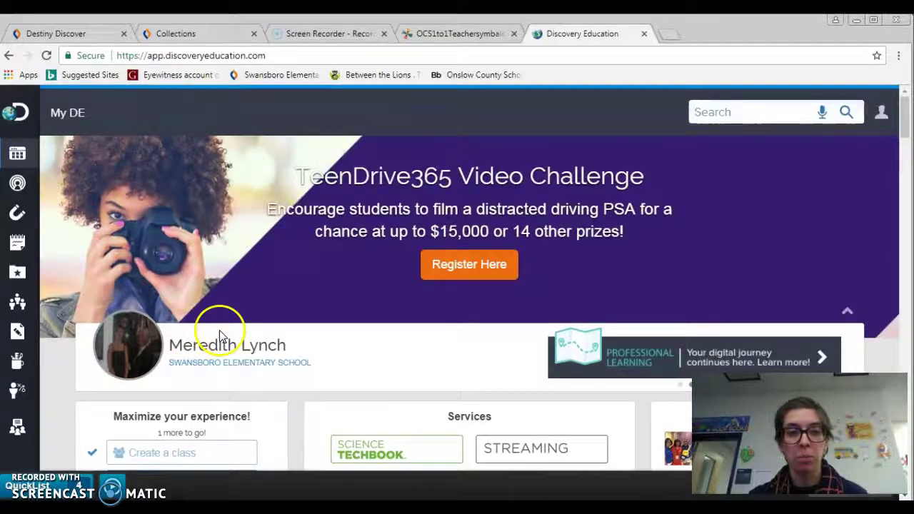
pyautogui.scroll(-2, 378, 245)
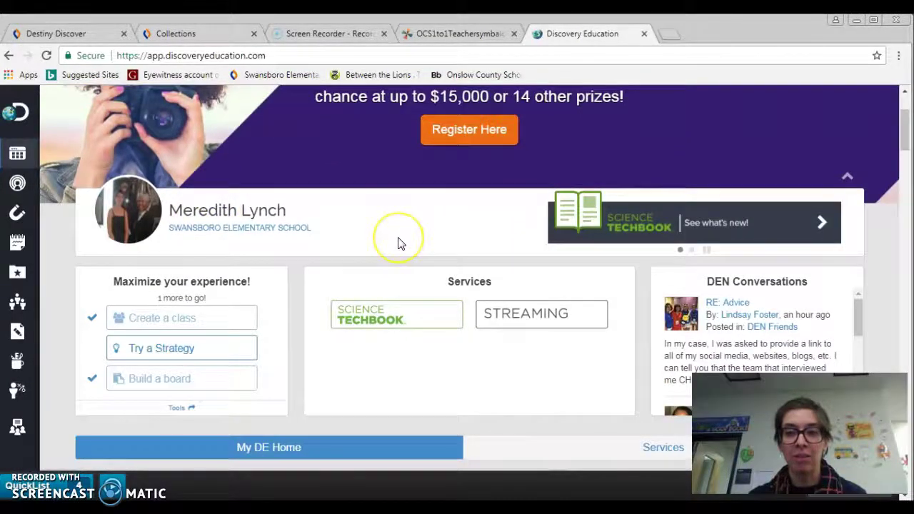
pyautogui.scroll(-1, 397, 243)
pyautogui.moveTo(198, 310)
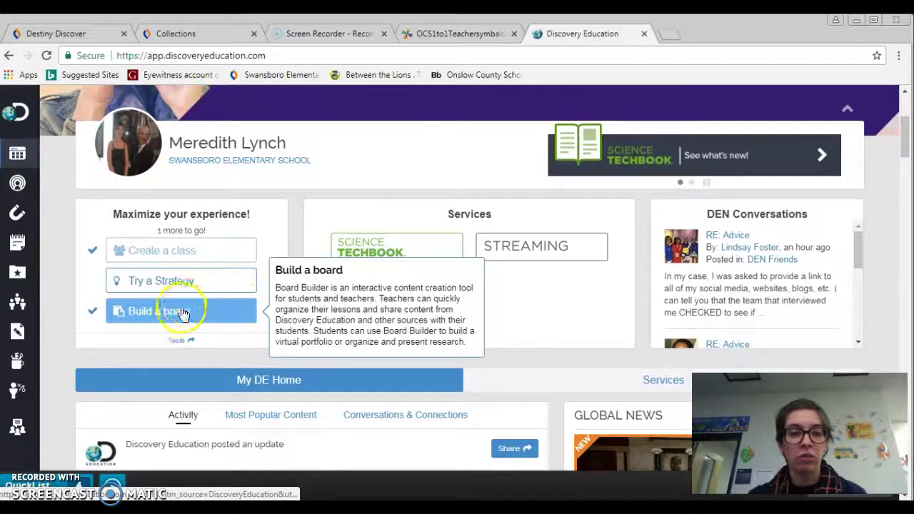
pyautogui.click(171, 314)
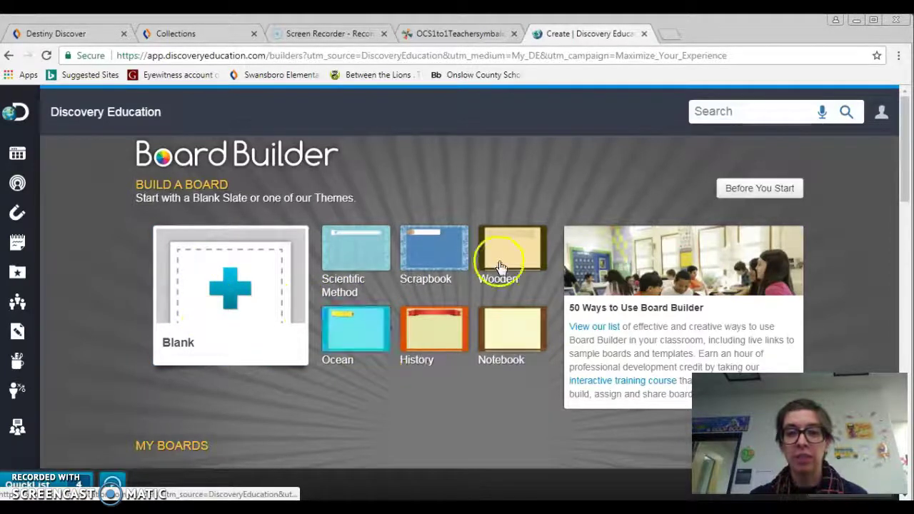
# Step: Start a new board with the History theme and title it "Martin Luther King, Jr."
pyautogui.scroll(-1, 497, 307)
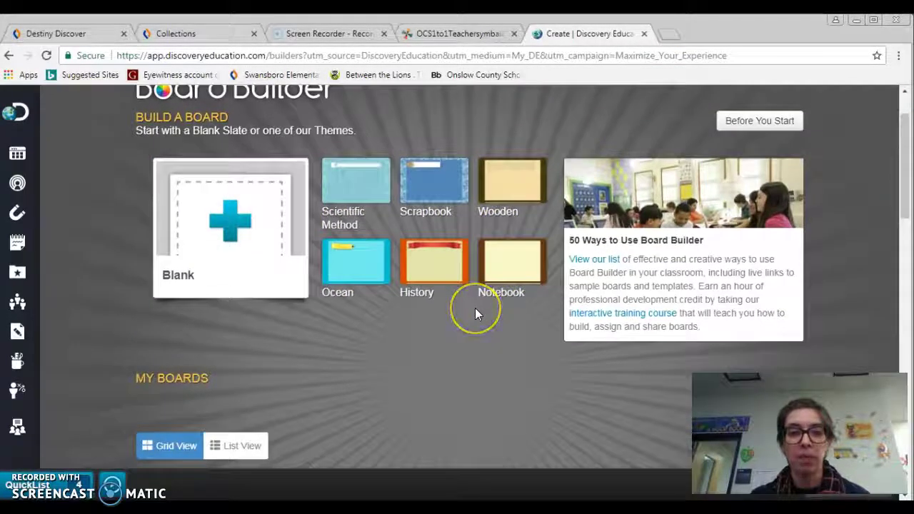
pyautogui.click(441, 270)
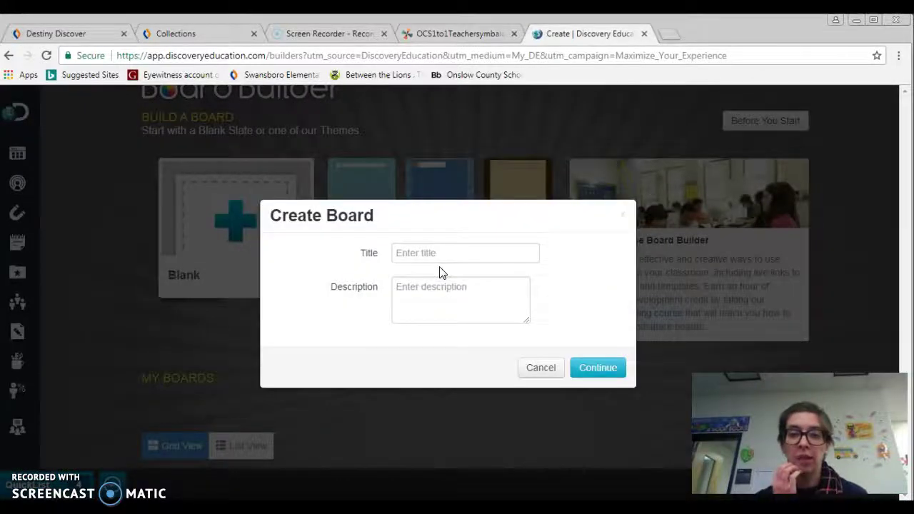
pyautogui.click(428, 252)
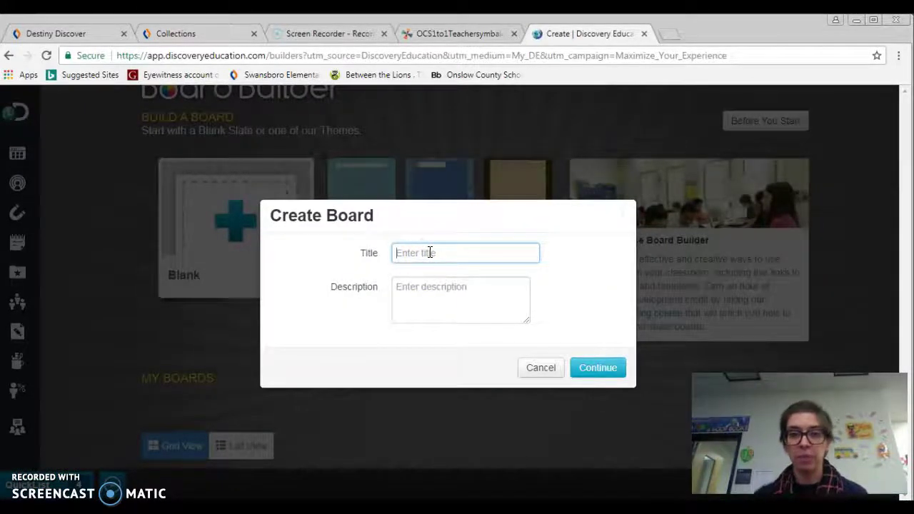
pyautogui.write('Marting')
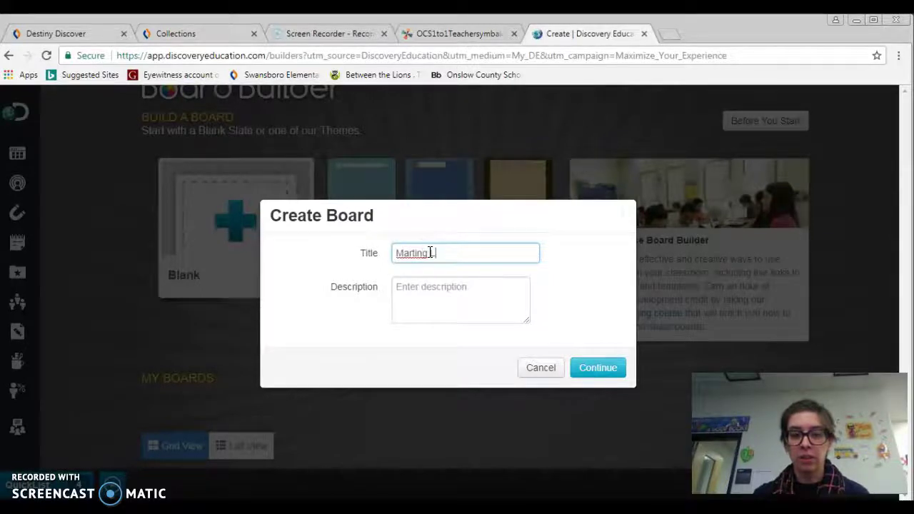
pyautogui.press('BackSpace')
pyautogui.write('Luthe')
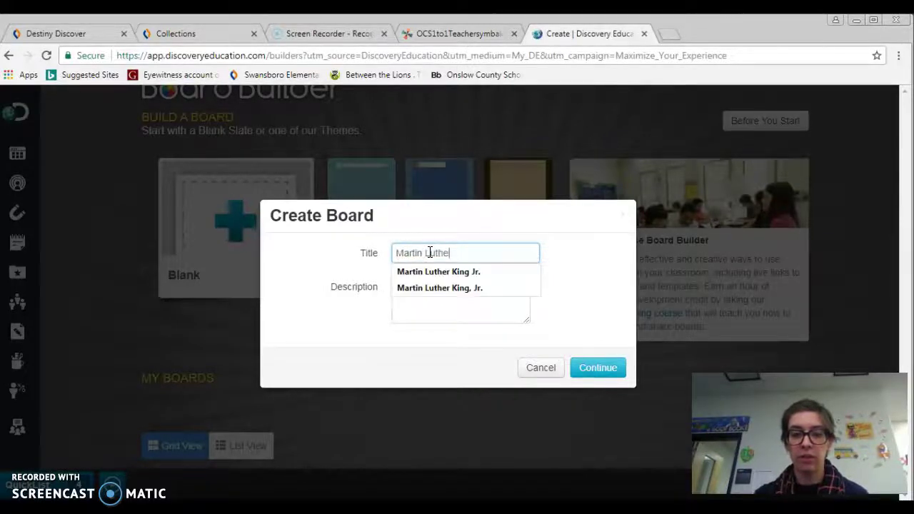
pyautogui.write('r King, Jr.')
pyautogui.press('Tab')
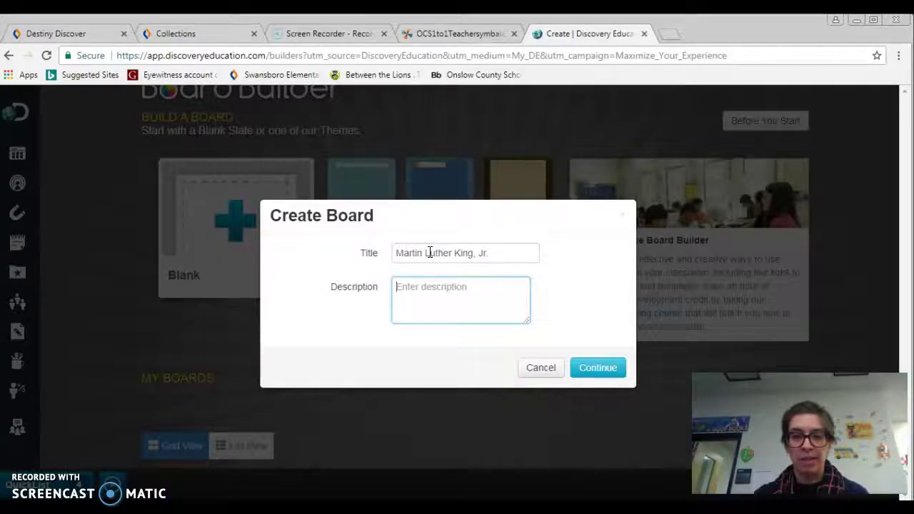
# Step: Describe the board as "Biography about MLK, his life and accomplishments." and save it in the SBES folder
pyautogui.write('B')
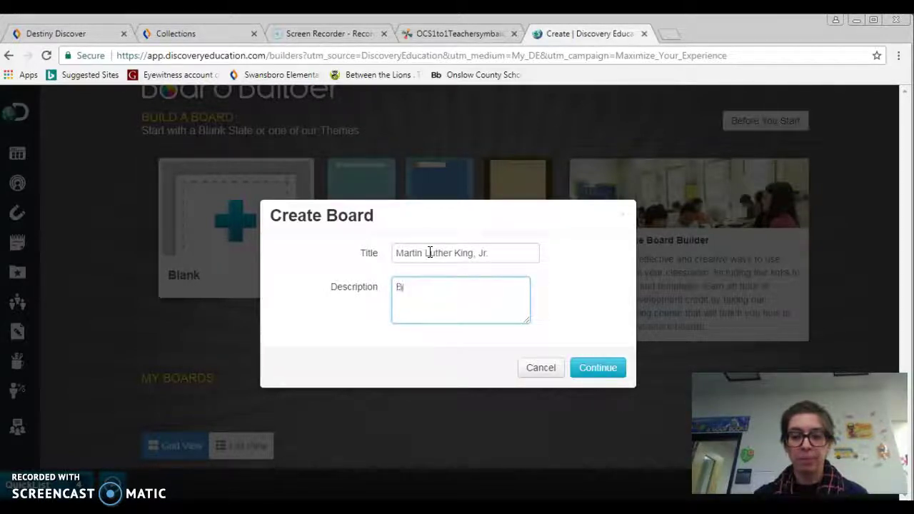
pyautogui.write('iography about MLK')
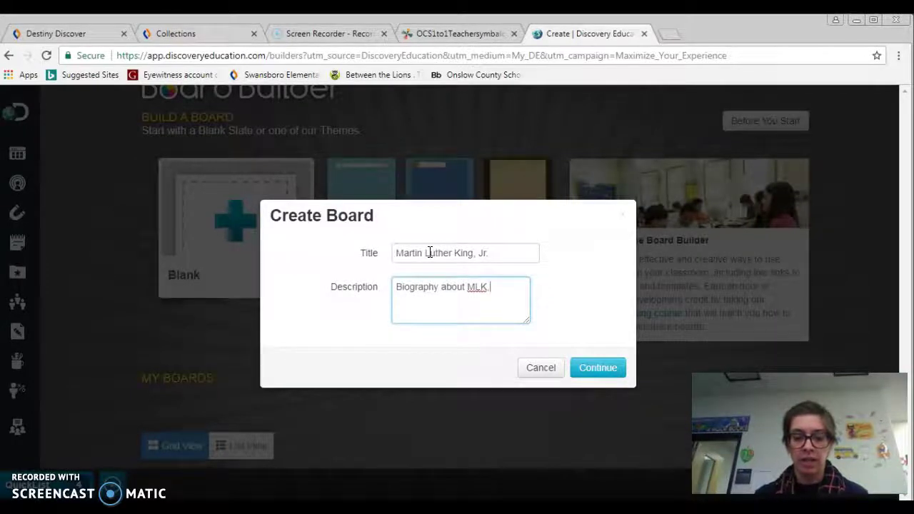
pyautogui.write(', his life and accomplishments.')
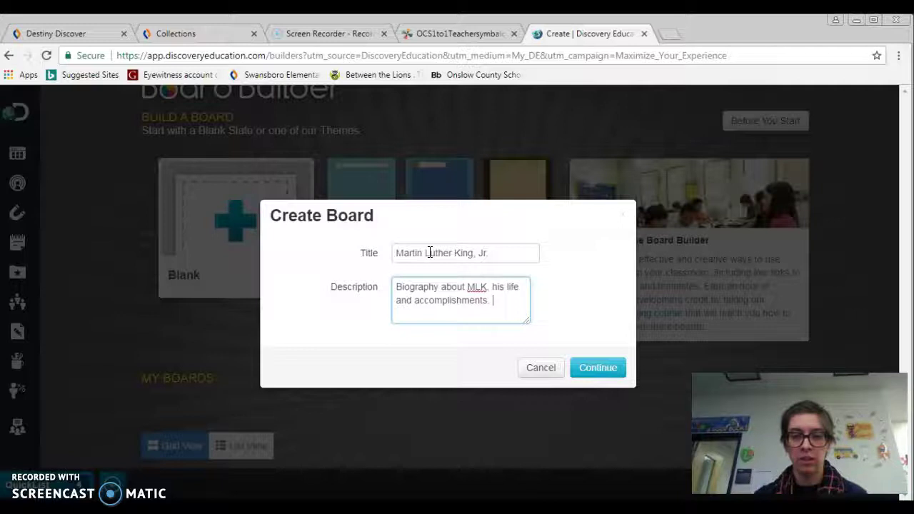
pyautogui.click(606, 372)
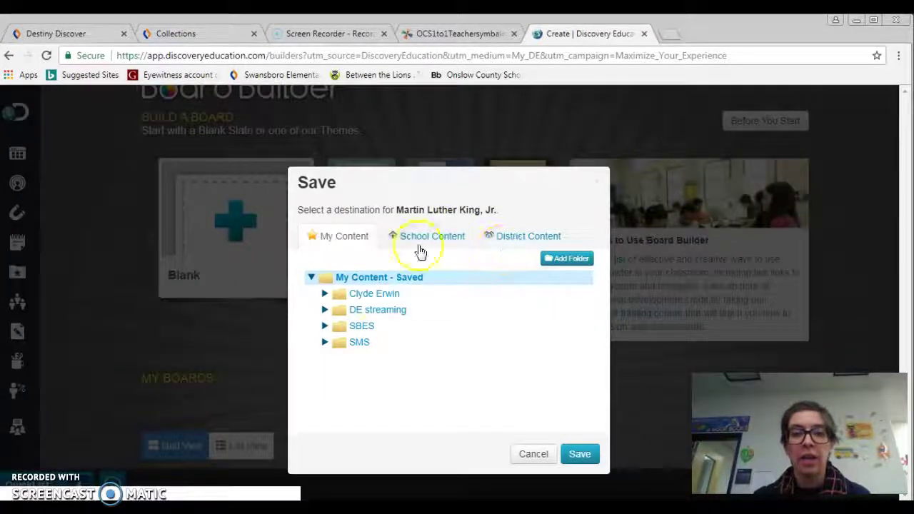
pyautogui.click(361, 326)
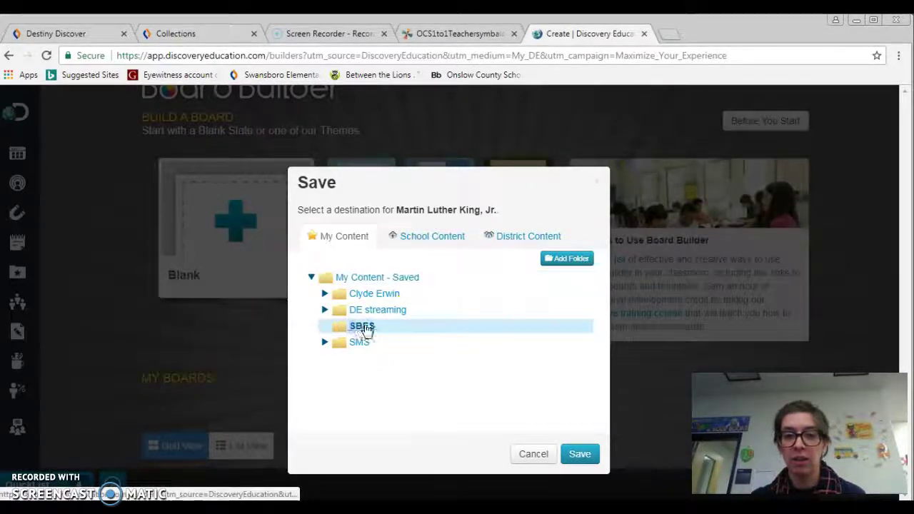
pyautogui.click(584, 455)
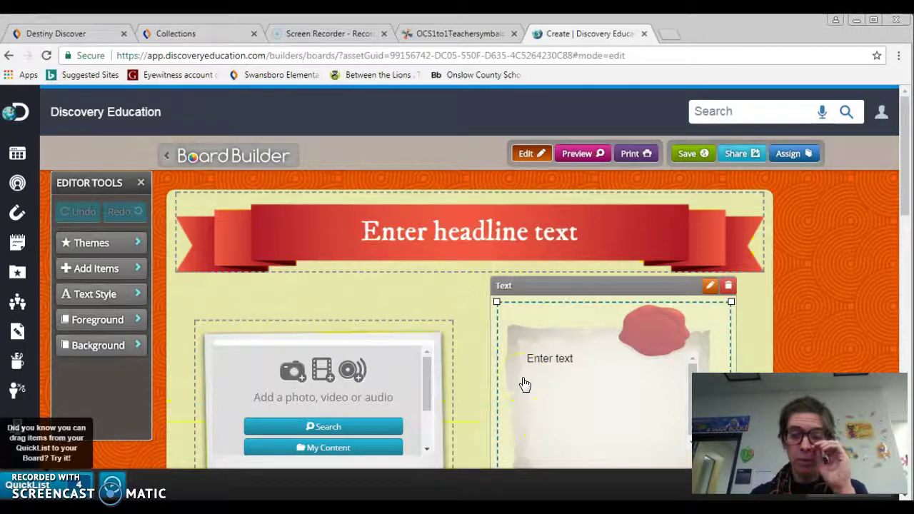
# Step: Examine the headline, media and text boxes of the History template, including the lower part of the board
pyautogui.click(306, 270)
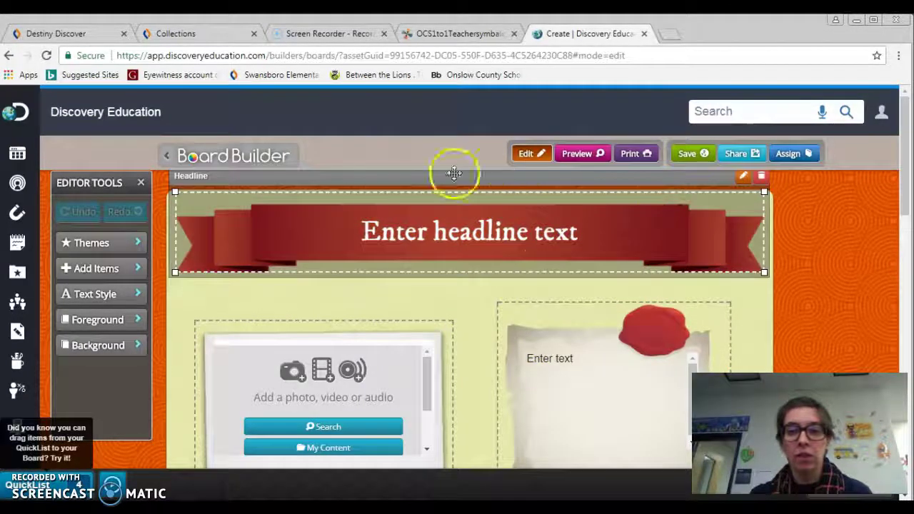
pyautogui.scroll(-1, 395, 245)
pyautogui.click(683, 307)
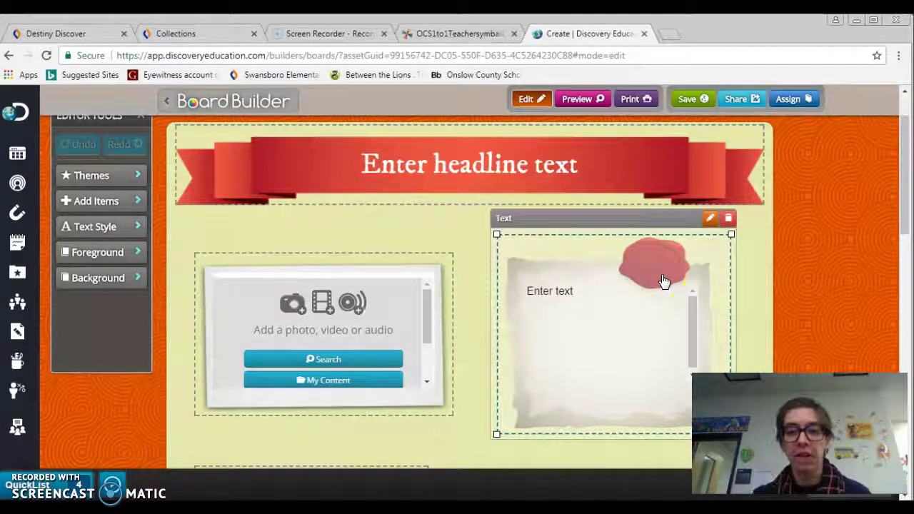
pyautogui.click(657, 193)
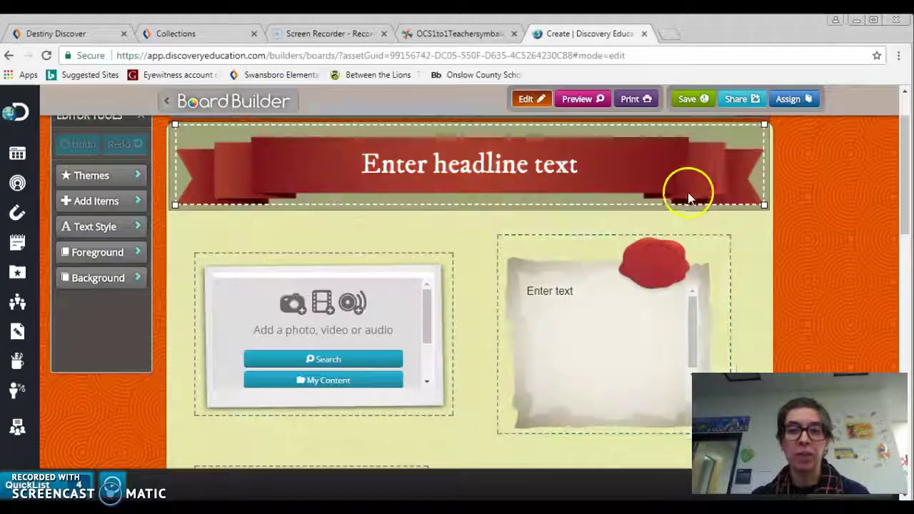
pyautogui.click(671, 266)
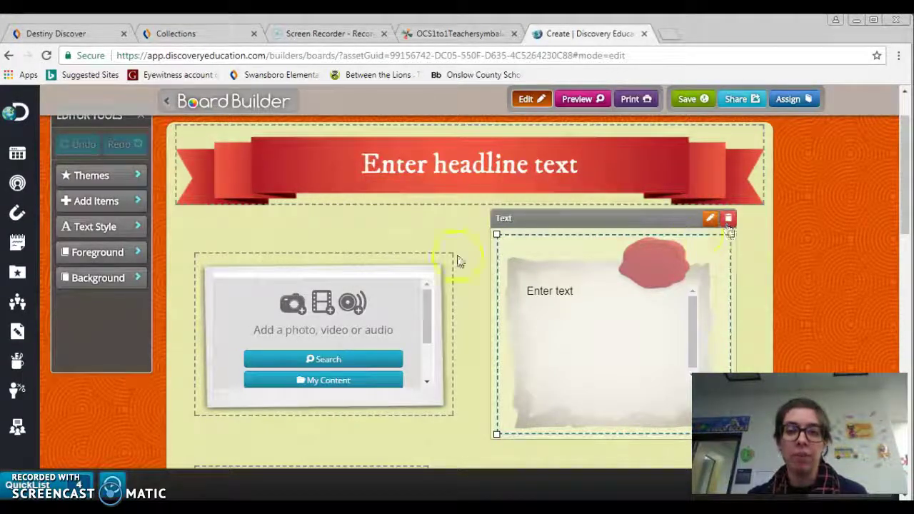
pyautogui.scroll(-1, 546, 328)
pyautogui.scroll(-4, 510, 337)
pyautogui.scroll(4, 496, 343)
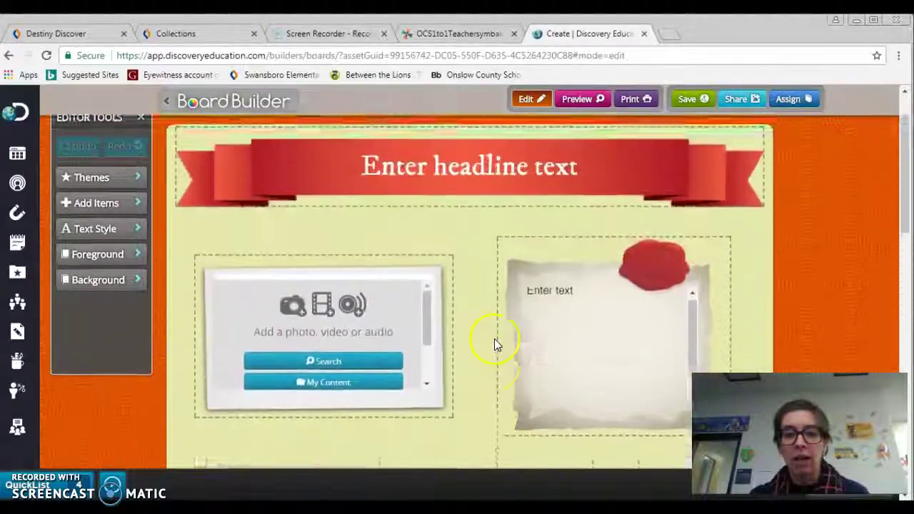
# Step: Replace the placeholder headline on the red banner with "Martin Luther King, Jr."
pyautogui.scroll(2, 494, 338)
pyautogui.click(483, 233)
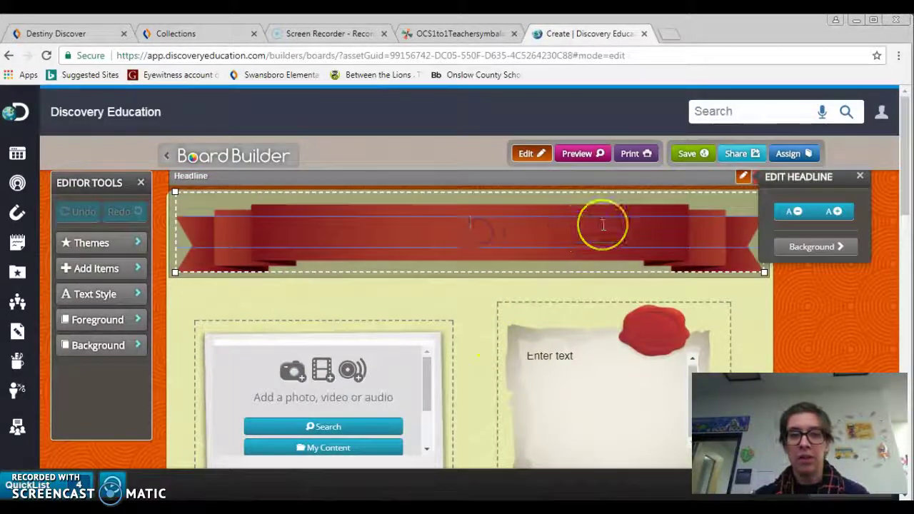
pyautogui.write('Mar')
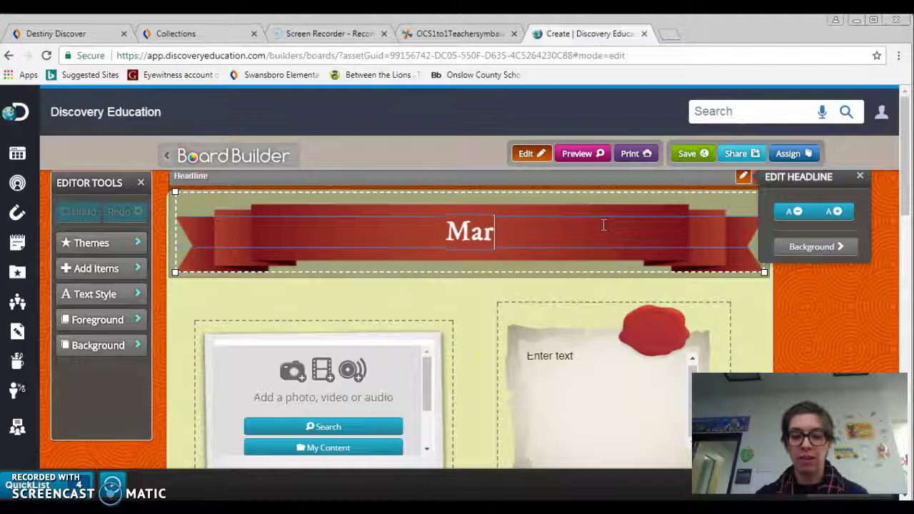
pyautogui.write('tin Luther L')
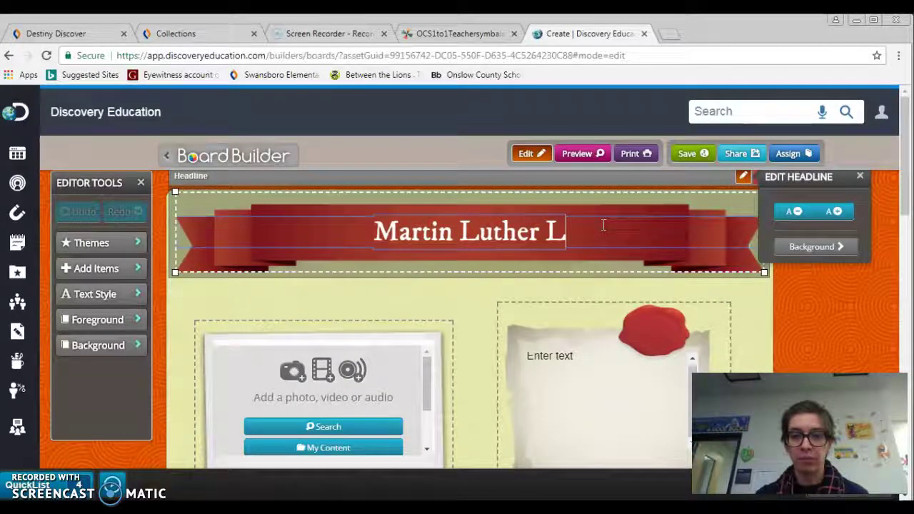
pyautogui.press('BackSpace')
pyautogui.write('King,')
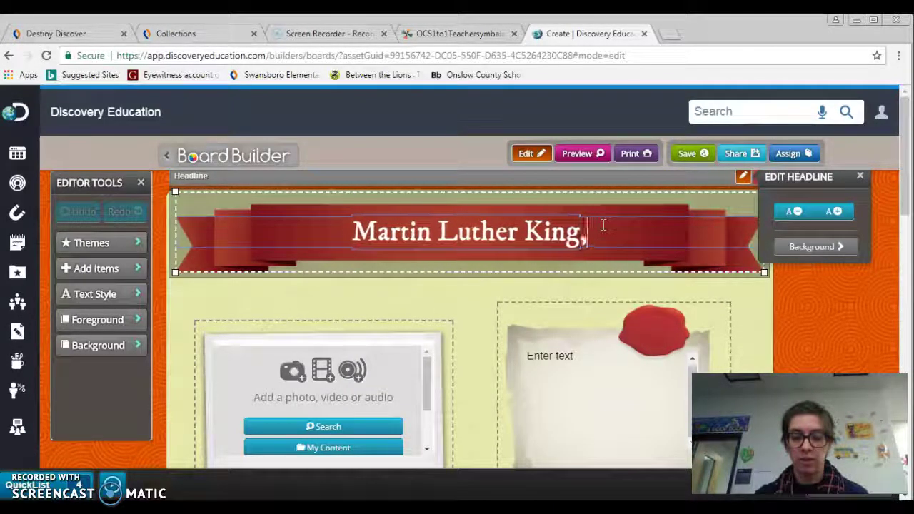
pyautogui.write(' Jr.')
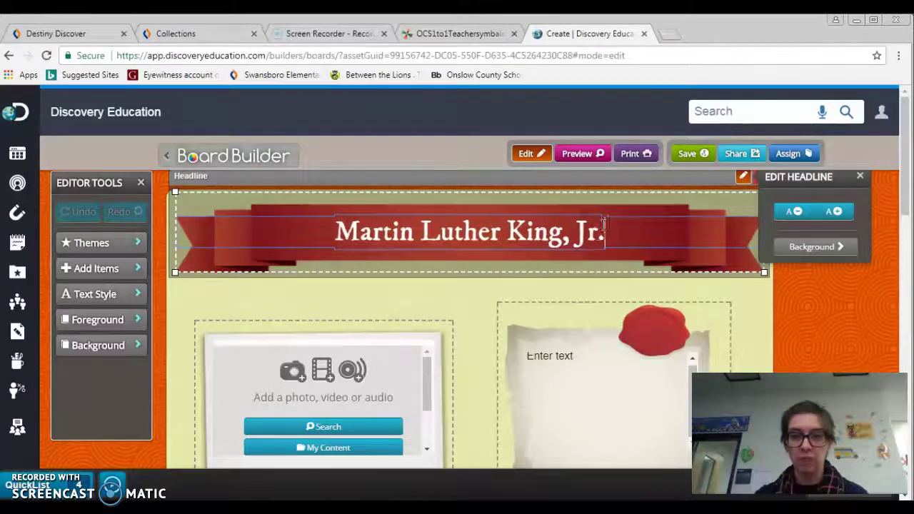
# Step: Search Discovery Education for "martin luther king jr." from the media box beneath the headline
pyautogui.scroll(-1, 587, 229)
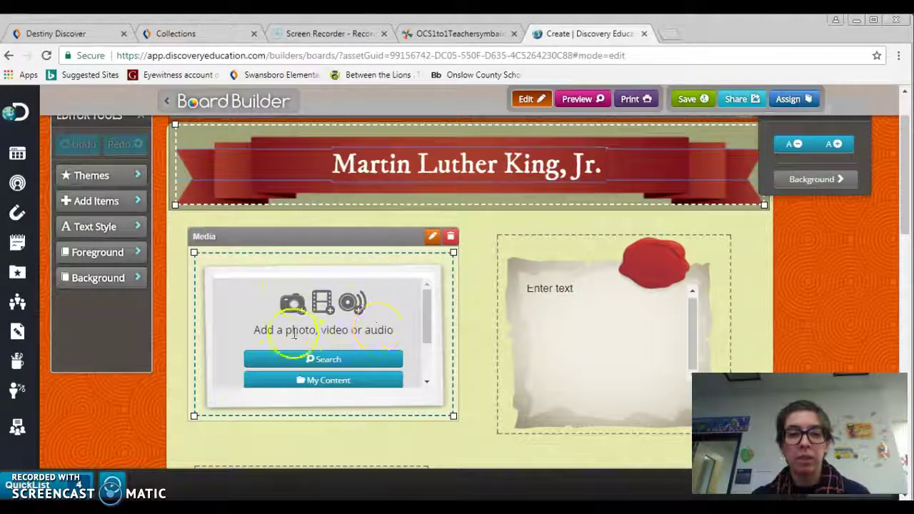
pyautogui.click(320, 360)
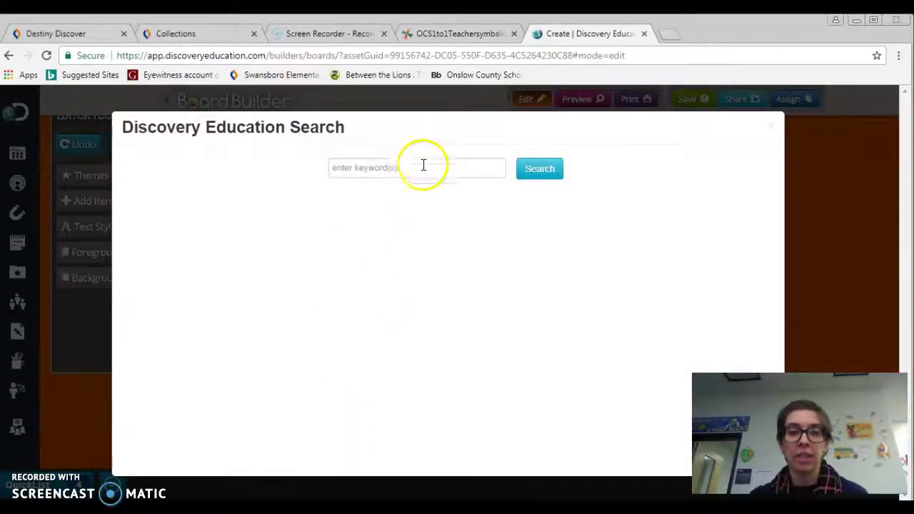
pyautogui.click(423, 165)
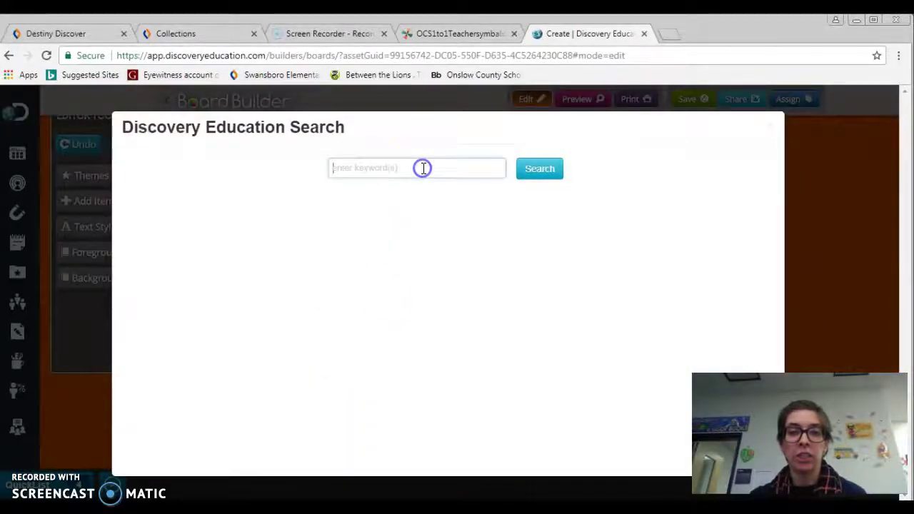
pyautogui.write('martin luther king jr')
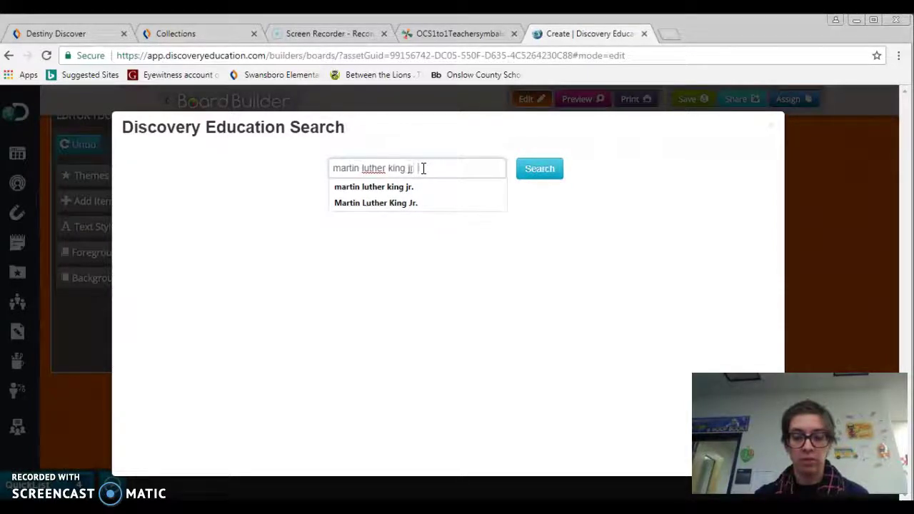
pyautogui.click(407, 186)
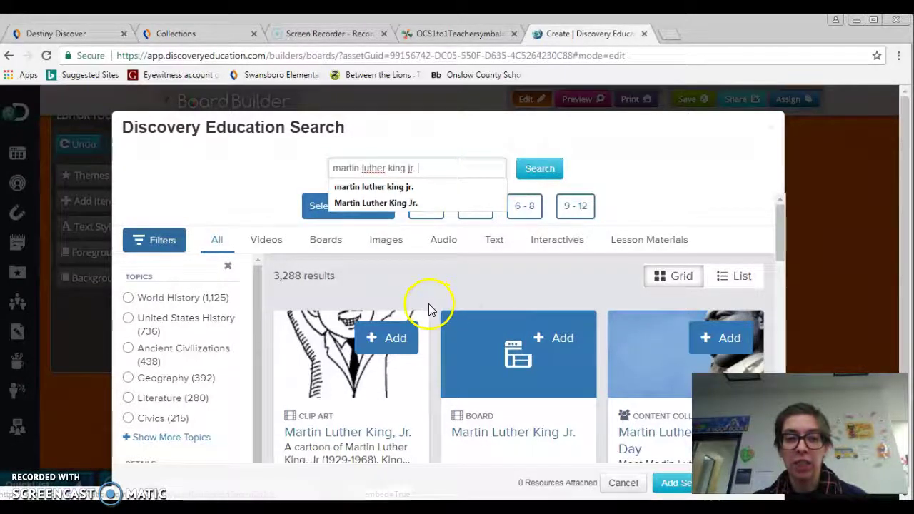
# Step: Examine the Martin Luther King search results on the first page, comparing their resource types and grade levels
pyautogui.scroll(-1, 428, 307)
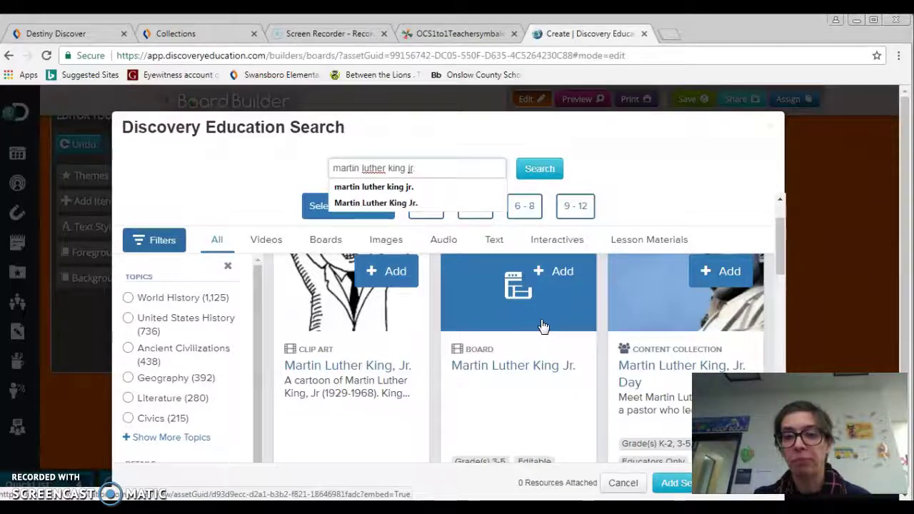
pyautogui.scroll(-2, 544, 327)
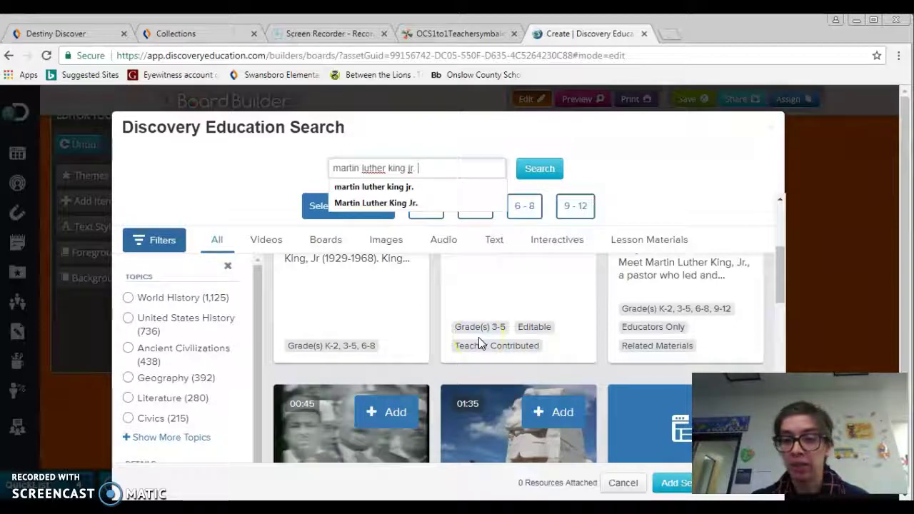
pyautogui.write('.')
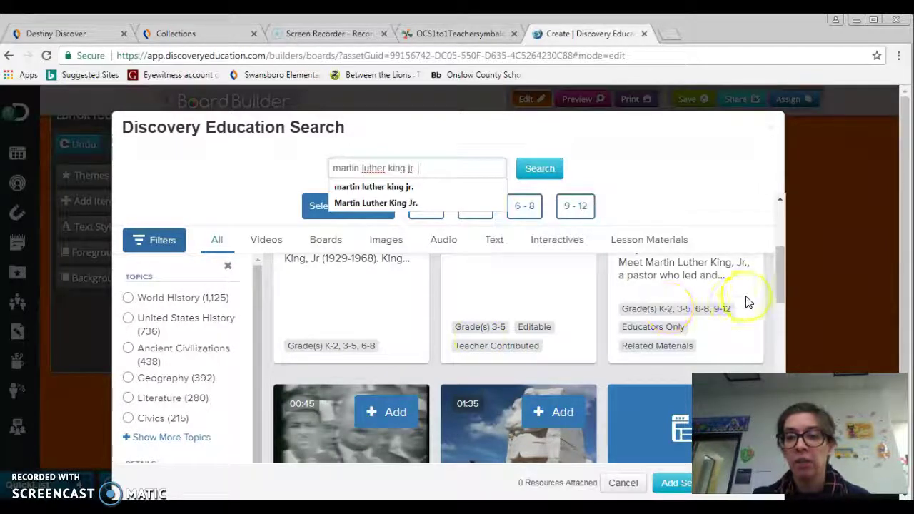
pyautogui.scroll(-1, 713, 313)
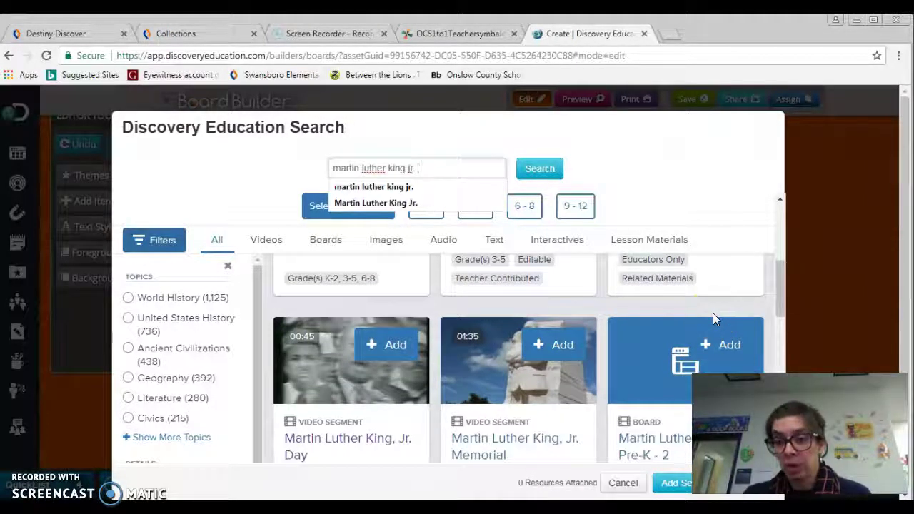
pyautogui.scroll(-1, 651, 349)
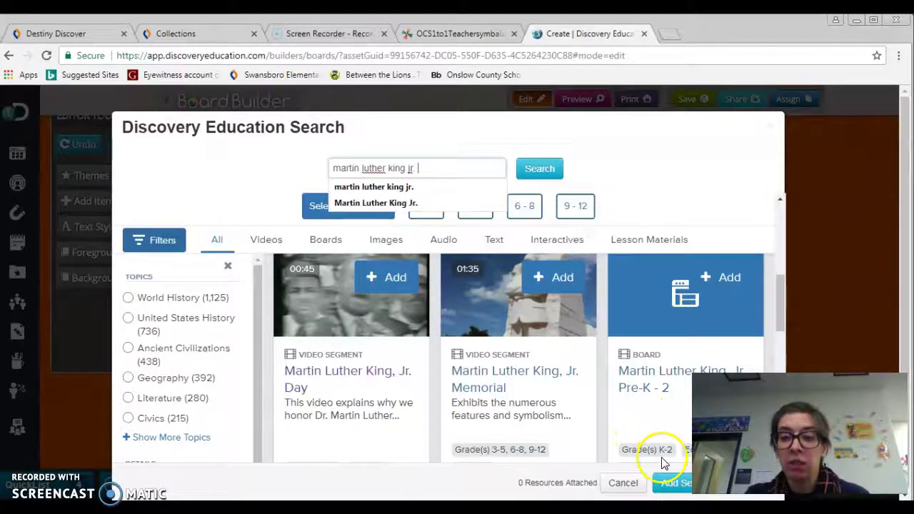
pyautogui.scroll(-2, 662, 461)
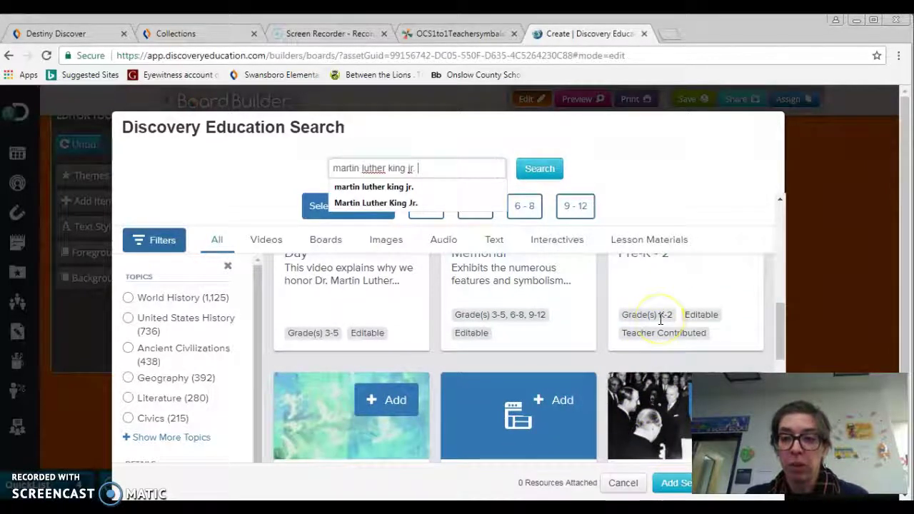
pyautogui.scroll(1, 686, 321)
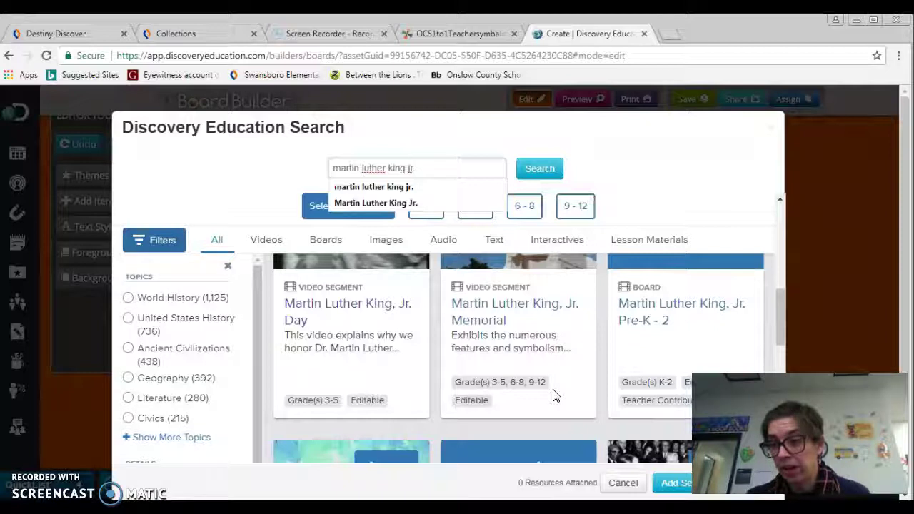
pyautogui.scroll(-1, 448, 336)
pyautogui.scroll(-2, 448, 335)
pyautogui.scroll(-2, 448, 335)
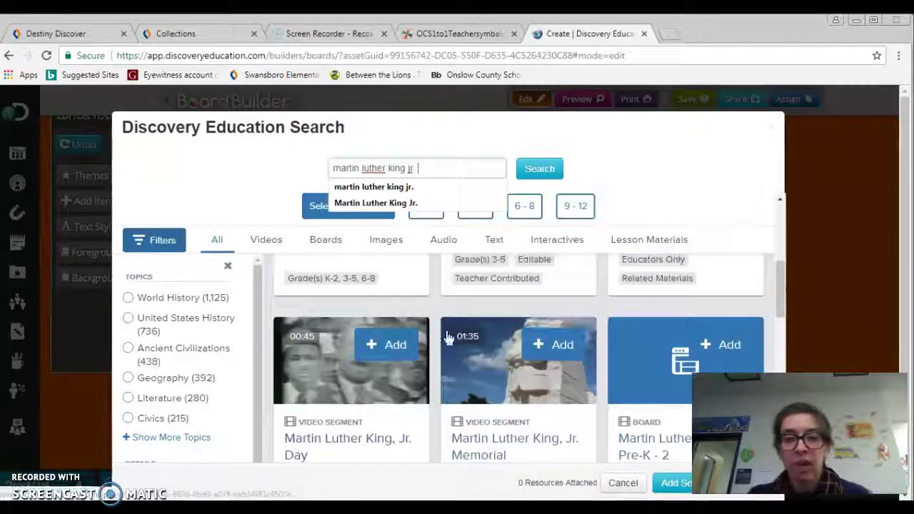
pyautogui.scroll(-1, 386, 410)
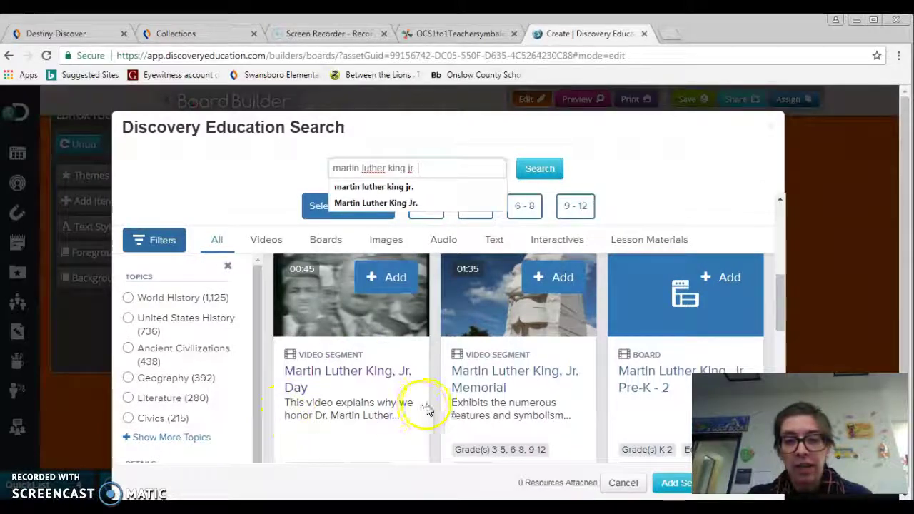
pyautogui.scroll(-1, 538, 420)
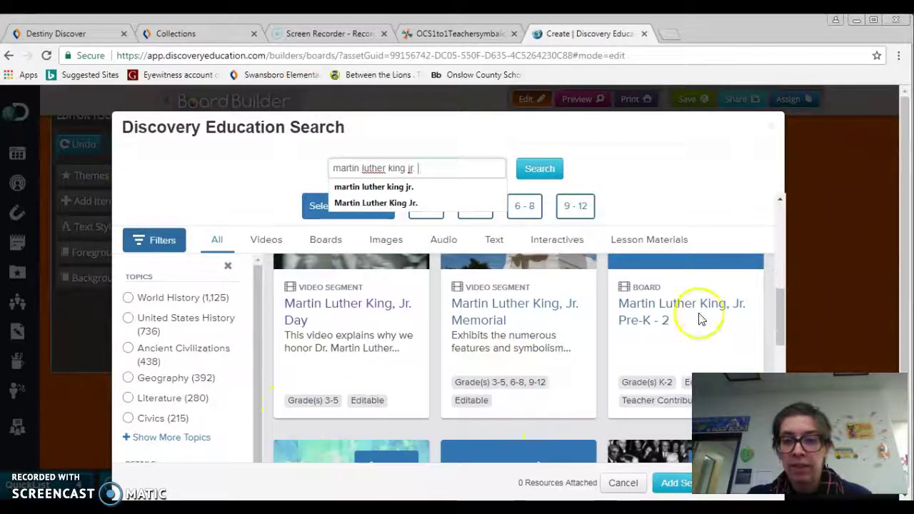
pyautogui.scroll(-1, 699, 316)
pyautogui.scroll(-2, 700, 314)
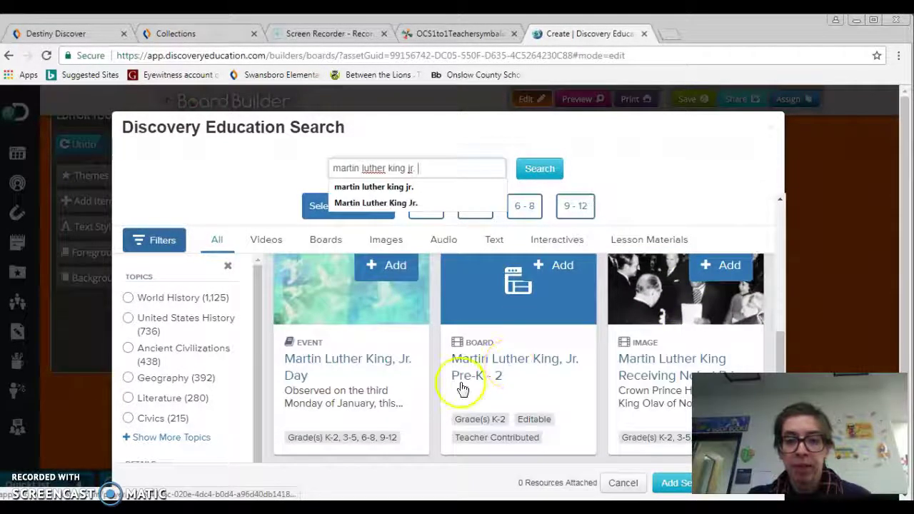
pyautogui.scroll(-1, 514, 381)
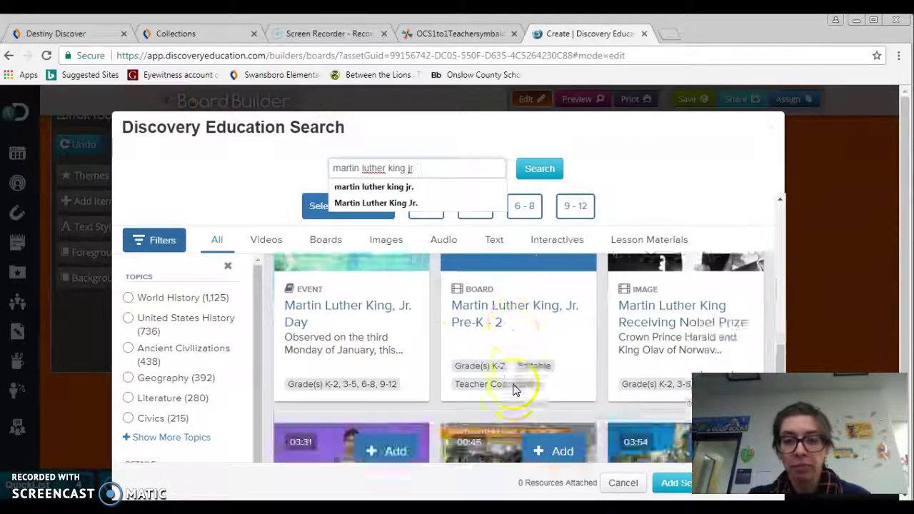
pyautogui.scroll(-3, 514, 383)
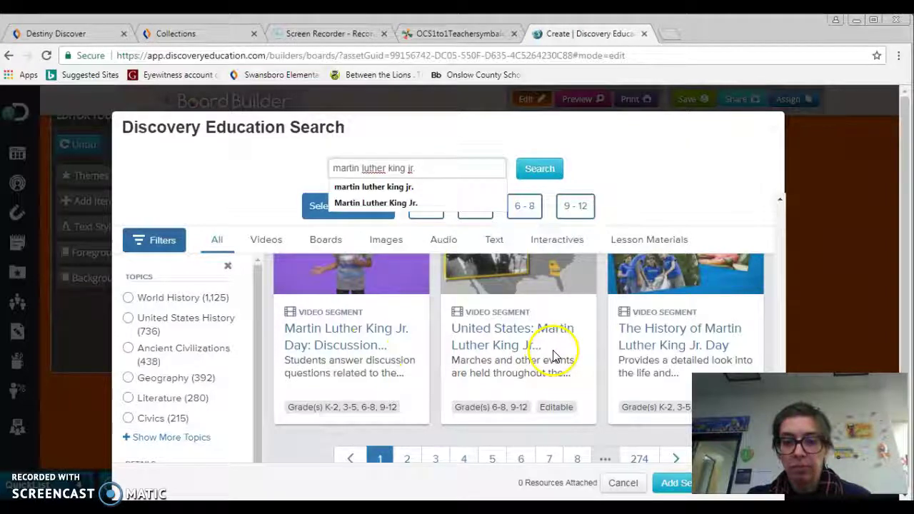
pyautogui.scroll(-1, 555, 351)
# Step: Add the image "Martin Luther King Receiving Nobel Prize" from the search results to the media box
pyautogui.scroll(2, 679, 307)
pyautogui.scroll(3, 684, 308)
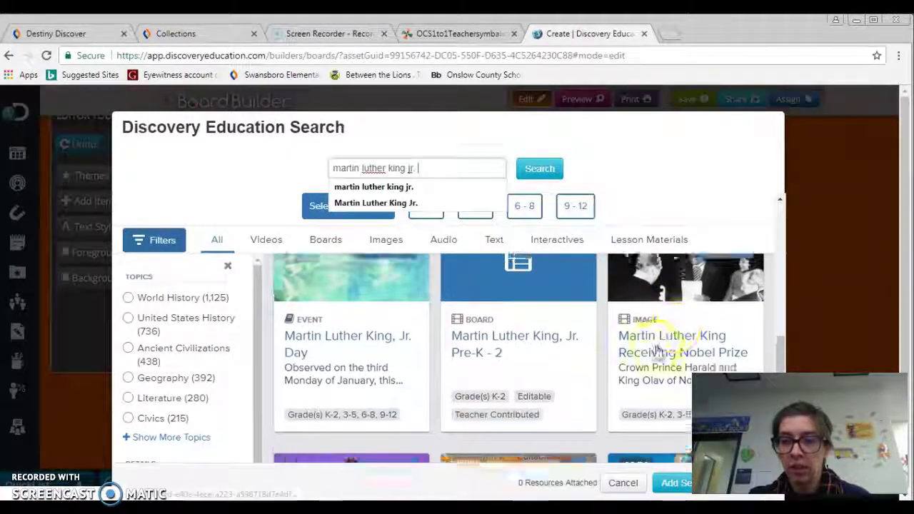
pyautogui.scroll(-1, 724, 310)
pyautogui.scroll(3, 723, 311)
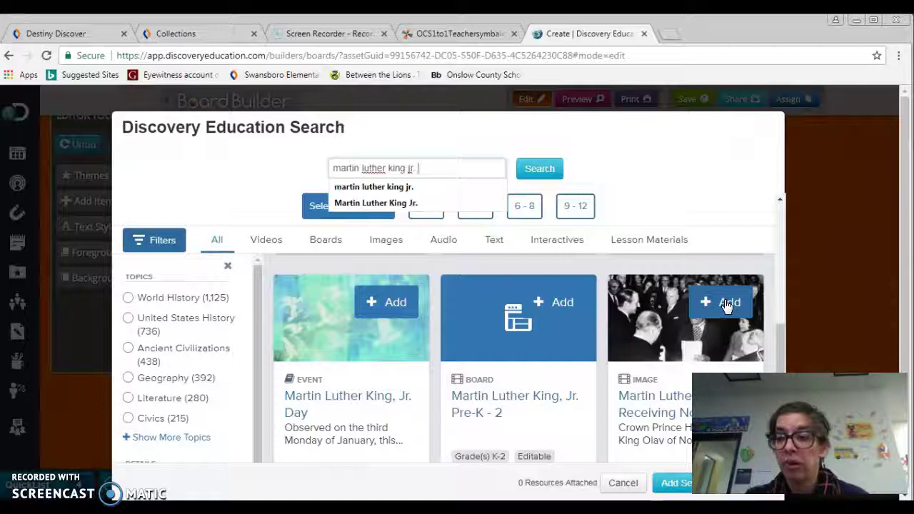
pyautogui.click(726, 305)
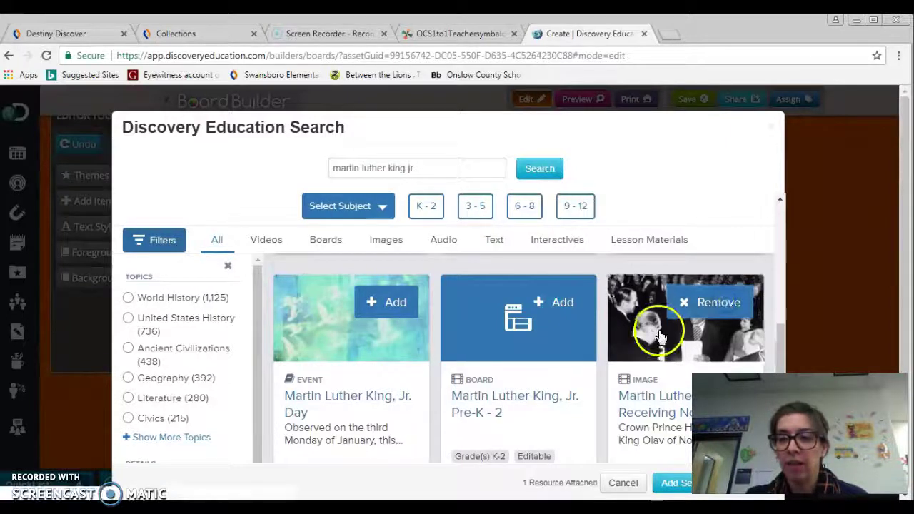
pyautogui.scroll(-3, 657, 336)
pyautogui.click(676, 483)
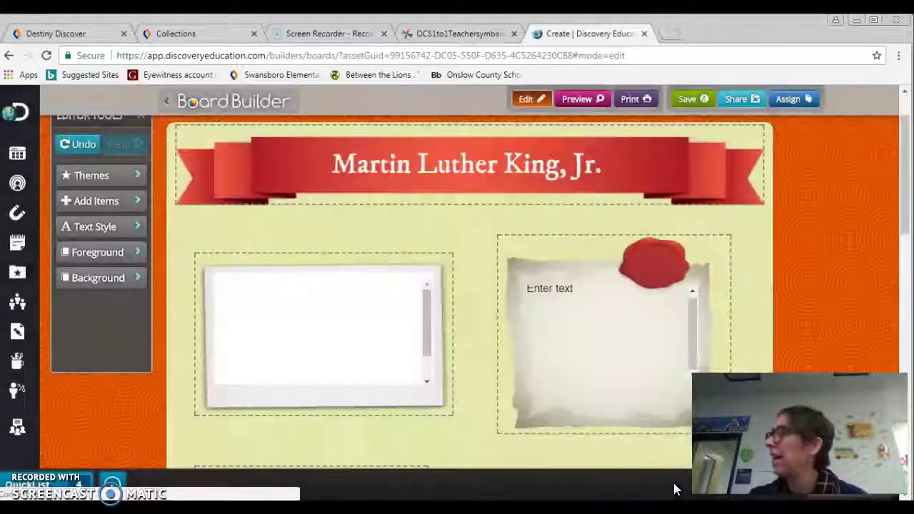
pyautogui.click(332, 396)
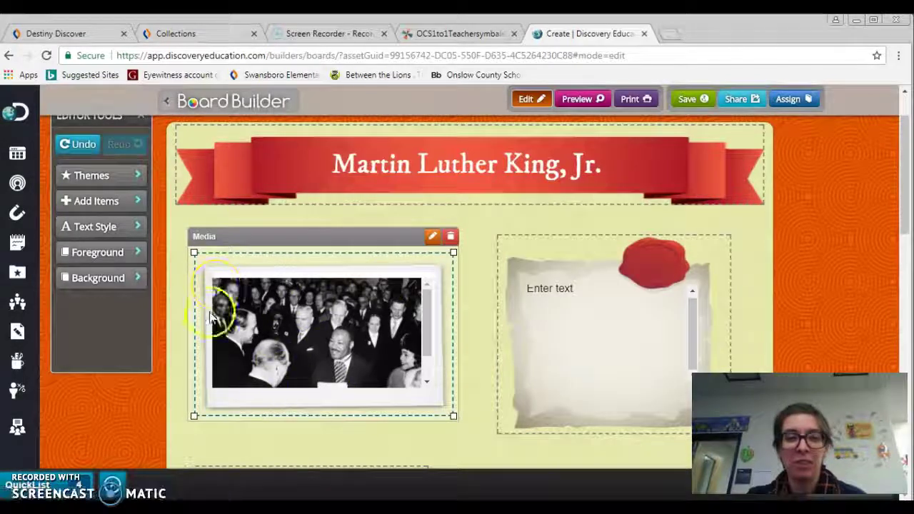
# Step: Fill the text box beside the photo with a "Birthday:" line giving his birth date and the line "Died: April 4th, 1968"
pyautogui.click(535, 326)
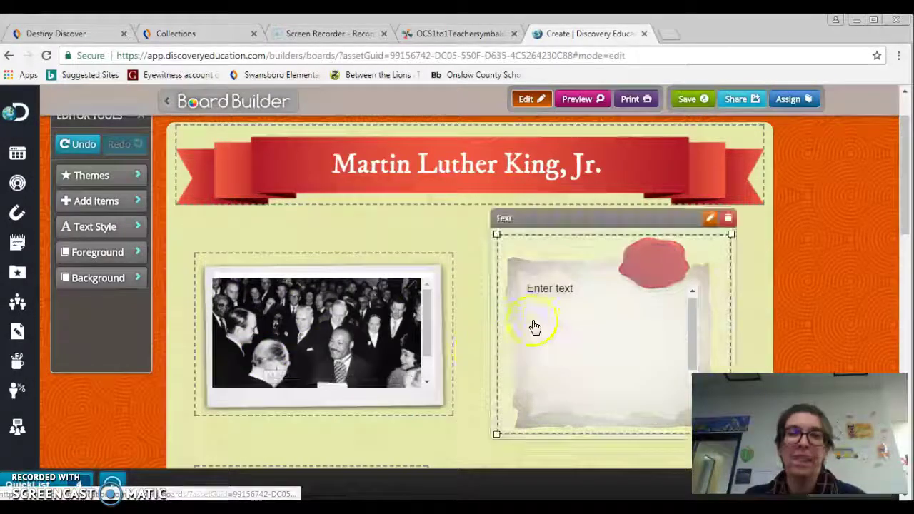
pyautogui.click(554, 290)
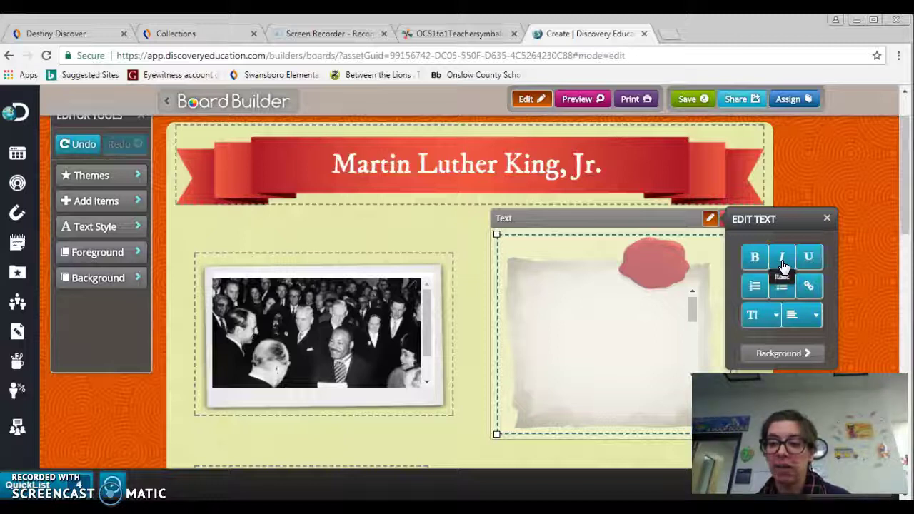
pyautogui.click(564, 287)
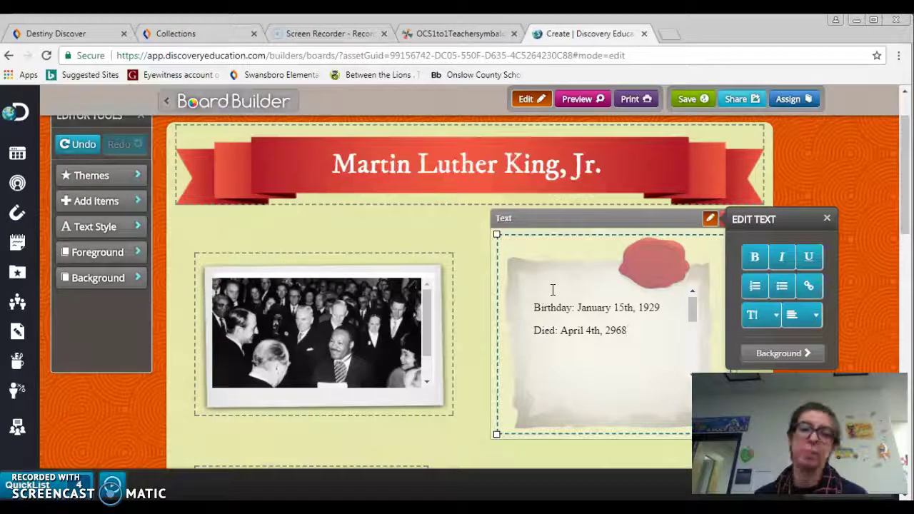
pyautogui.click(624, 332)
pyautogui.scroll(-1, 629, 357)
pyautogui.scroll(1, 593, 347)
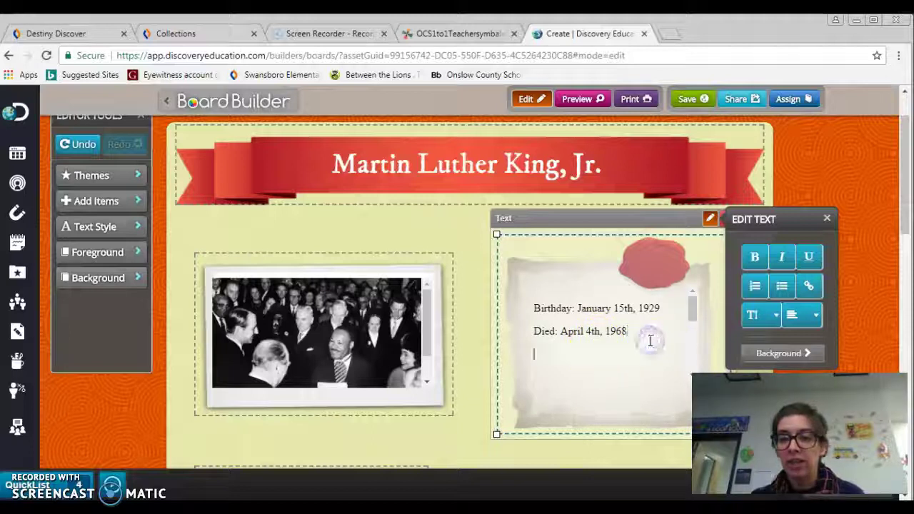
pyautogui.moveTo(692, 306)
pyautogui.mouseDown()
pyautogui.moveTo(690, 369)
pyautogui.moveTo(698, 306)
pyautogui.mouseUp()
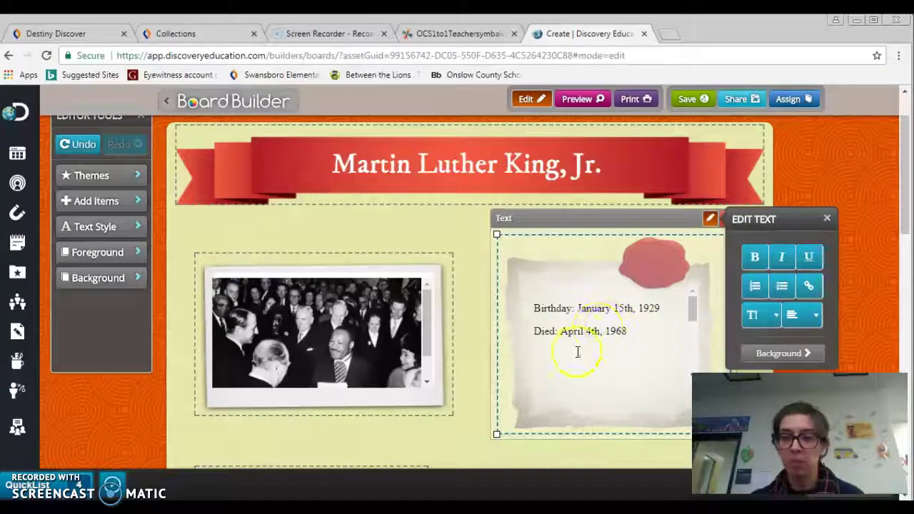
# Step: Examine the second text box and the search, My Content and upload options of the media box beside it
pyautogui.scroll(-3, 576, 357)
pyautogui.scroll(5, 609, 369)
pyautogui.scroll(-2, 628, 370)
pyautogui.moveTo(905, 190); pyautogui.dragTo(907, 307)
pyautogui.click(312, 273)
pyautogui.click(297, 243)
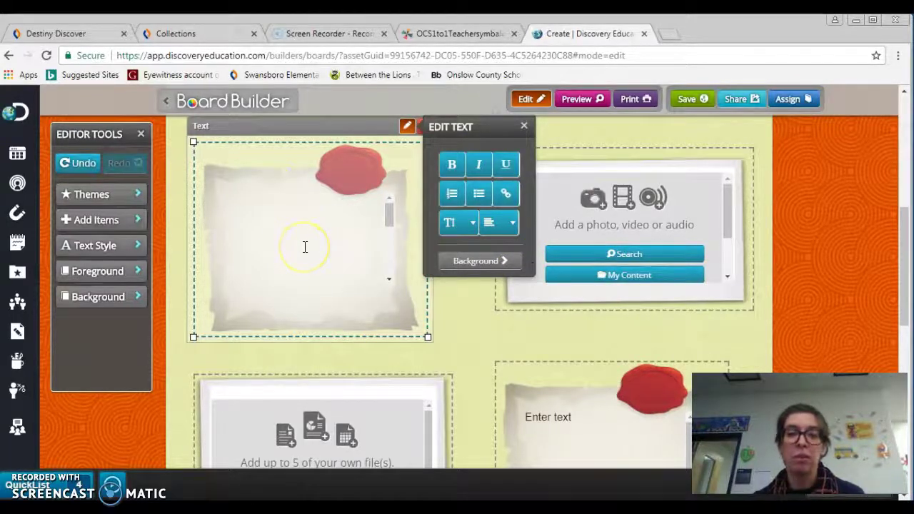
pyautogui.click(558, 257)
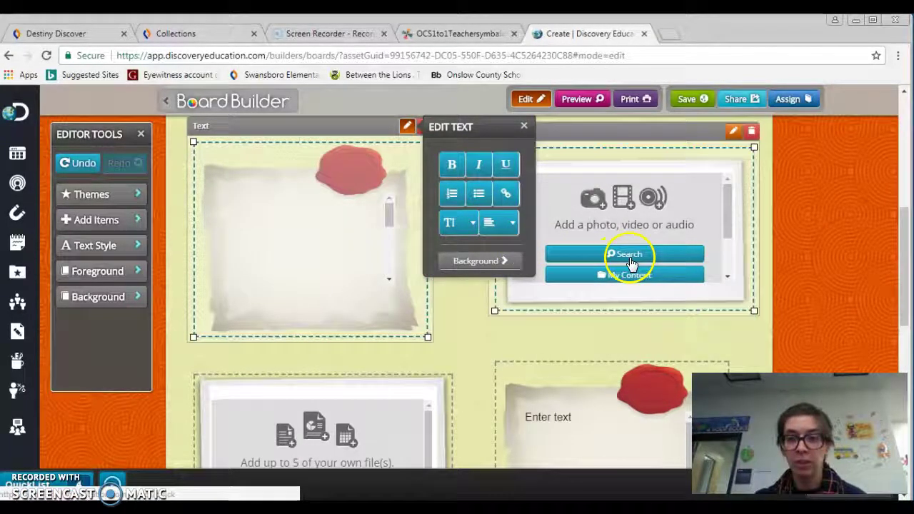
pyautogui.scroll(-1, 728, 215)
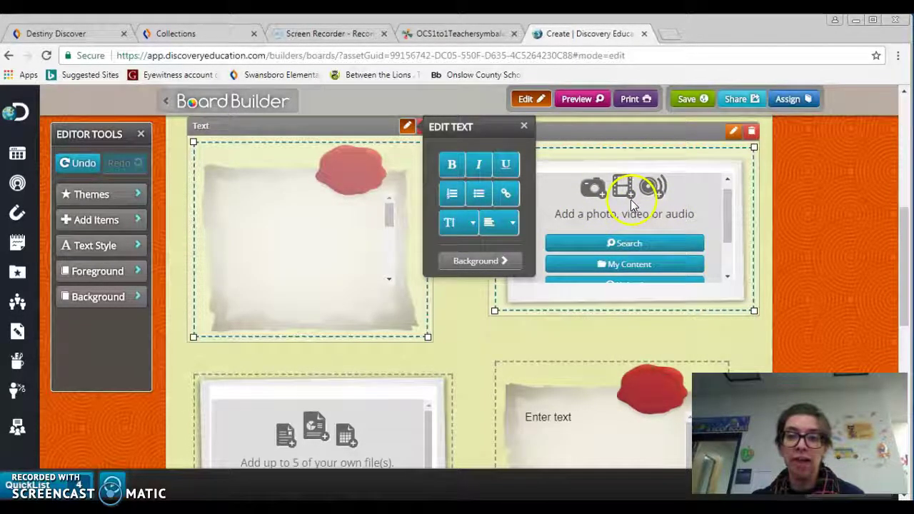
pyautogui.moveTo(730, 208); pyautogui.dragTo(727, 228)
pyautogui.scroll(3, 646, 261)
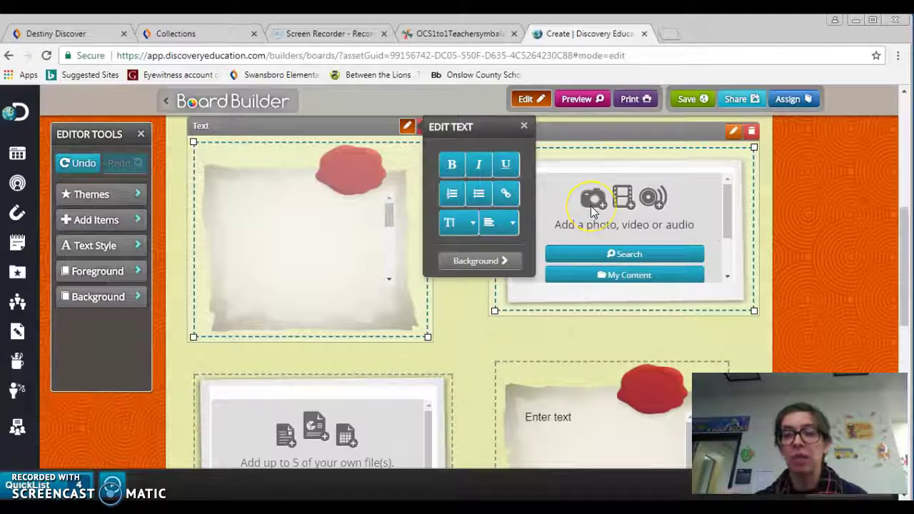
pyautogui.scroll(-3, 600, 211)
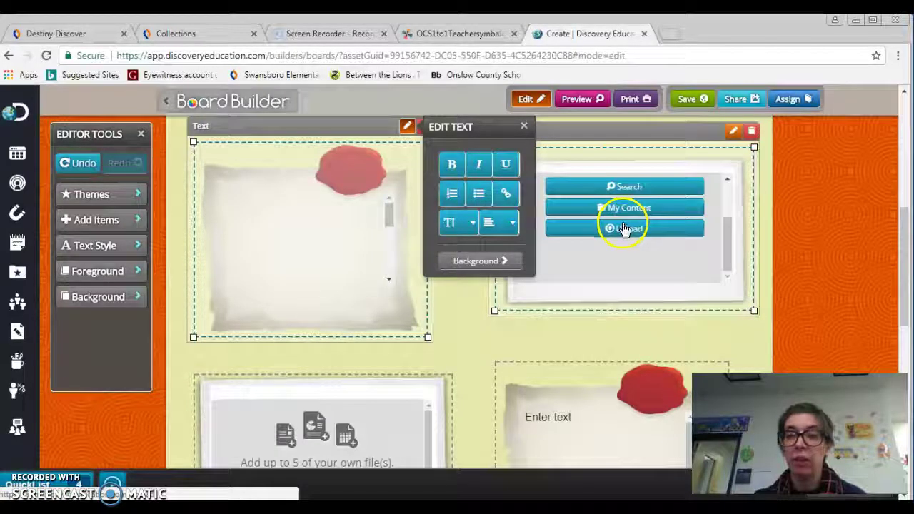
# Step: Examine the attachment box for own files and open the last text box for editing
pyautogui.click(898, 235)
pyautogui.moveTo(903, 233); pyautogui.dragTo(907, 291)
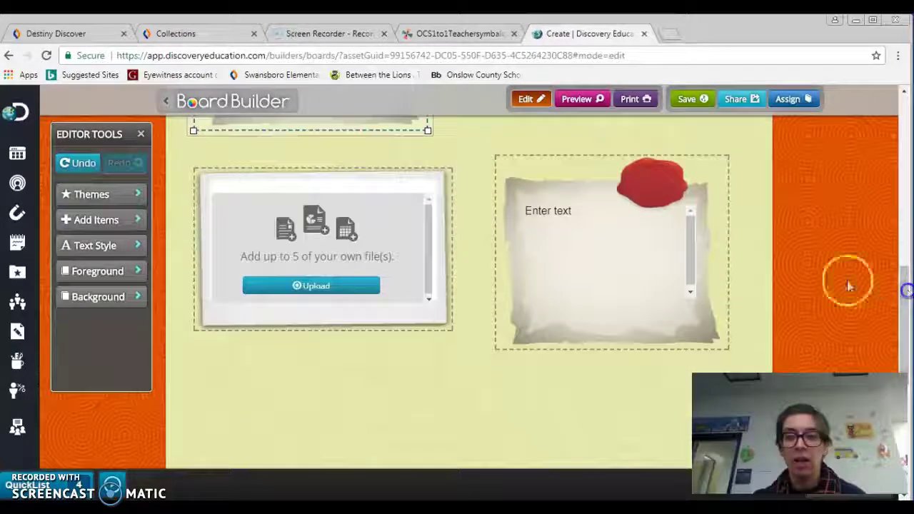
pyautogui.click(579, 237)
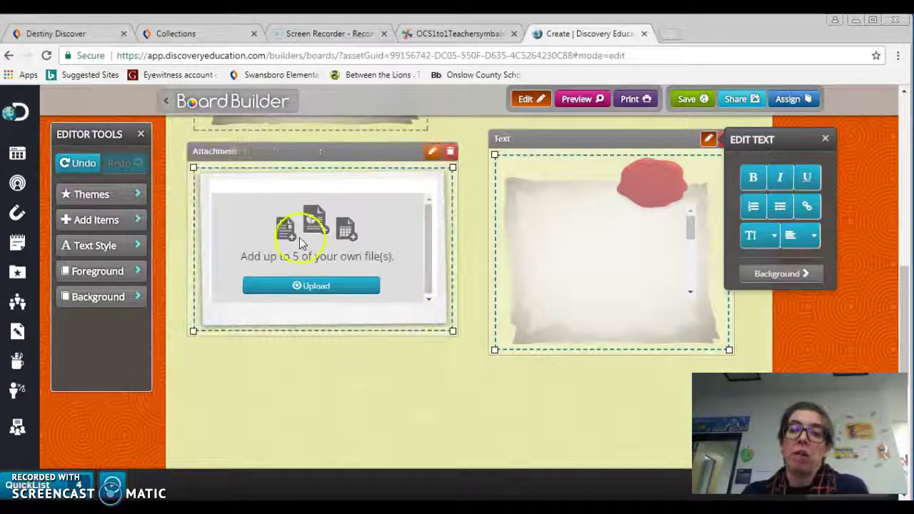
# Step: Preview the whole board from the headline to the last boxes and return to editing it
pyautogui.moveTo(905, 293); pyautogui.dragTo(909, 313)
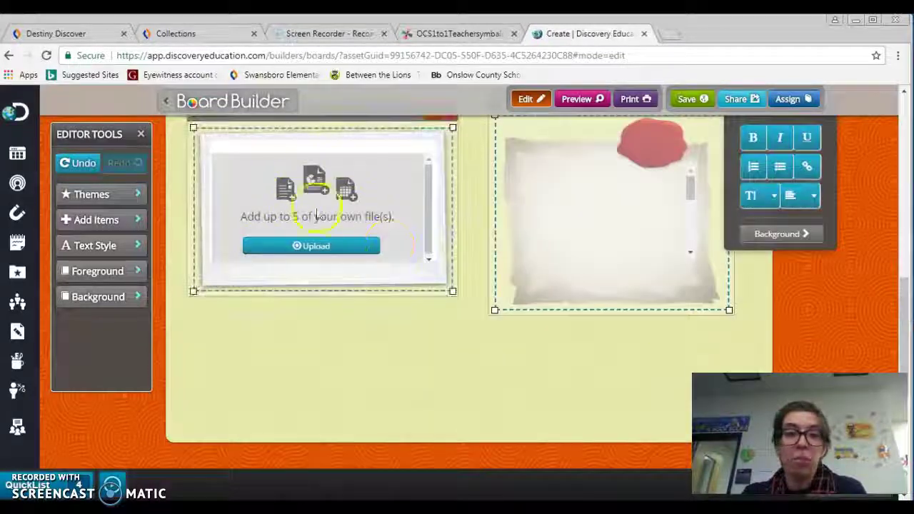
pyautogui.scroll(6, 453, 286)
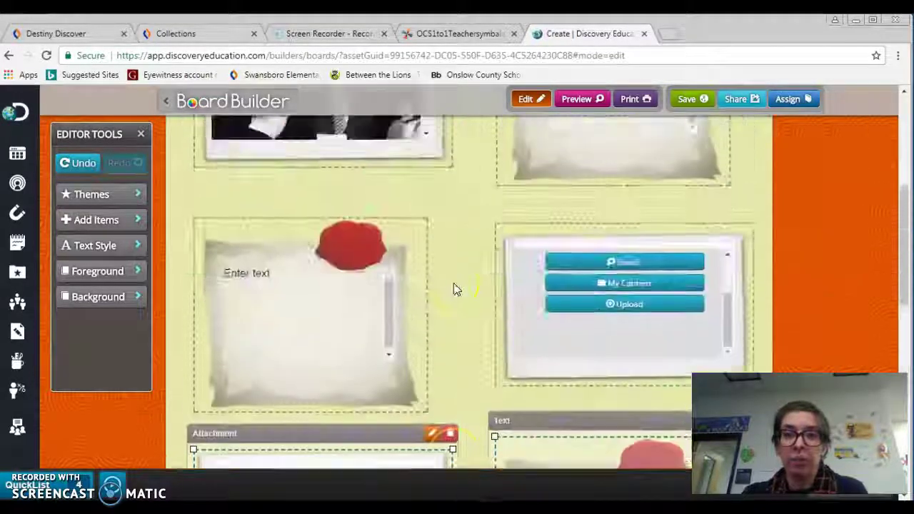
pyautogui.scroll(5, 454, 283)
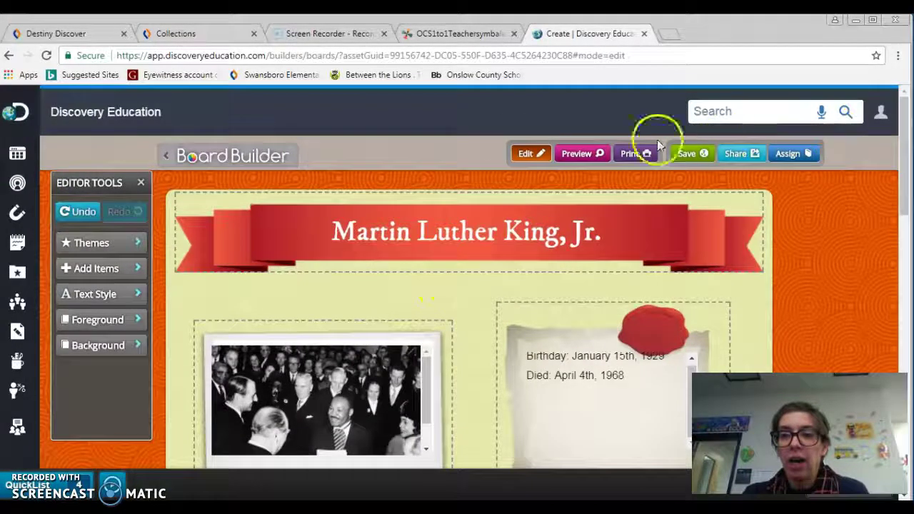
pyautogui.click(585, 161)
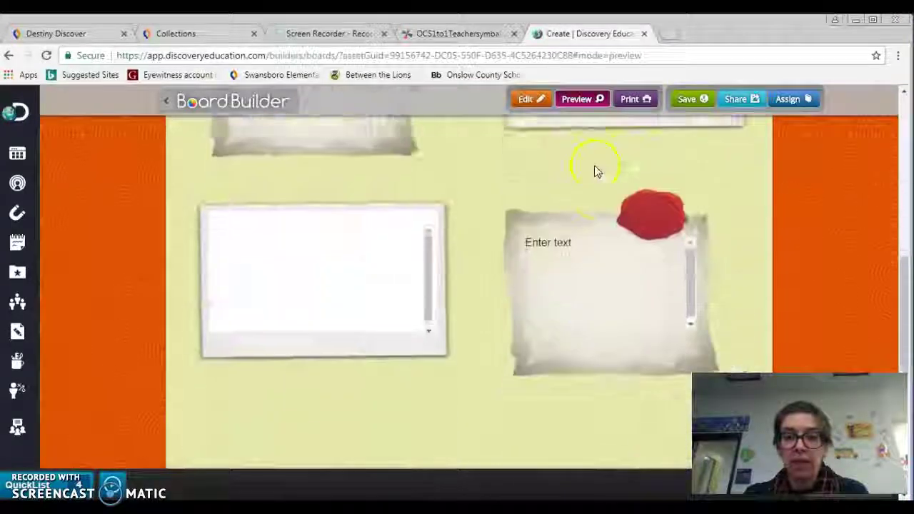
pyautogui.scroll(3, 654, 257)
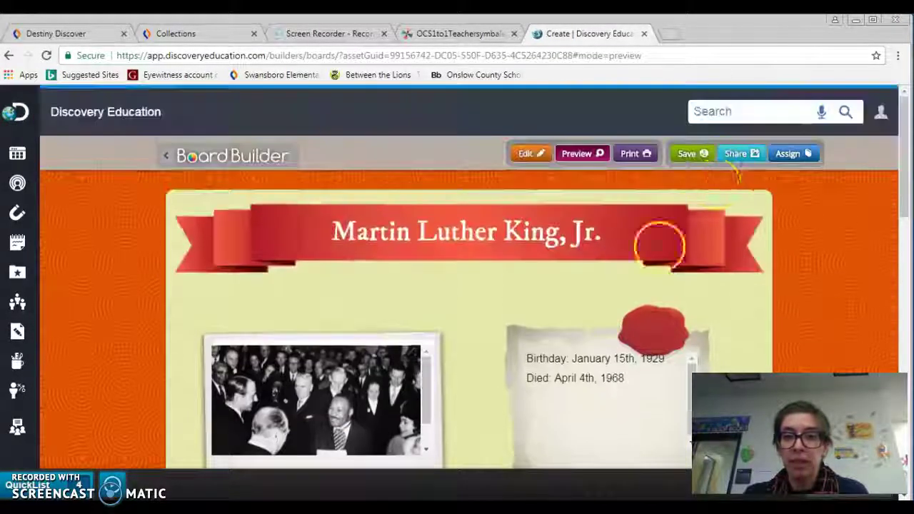
pyautogui.scroll(-5, 591, 207)
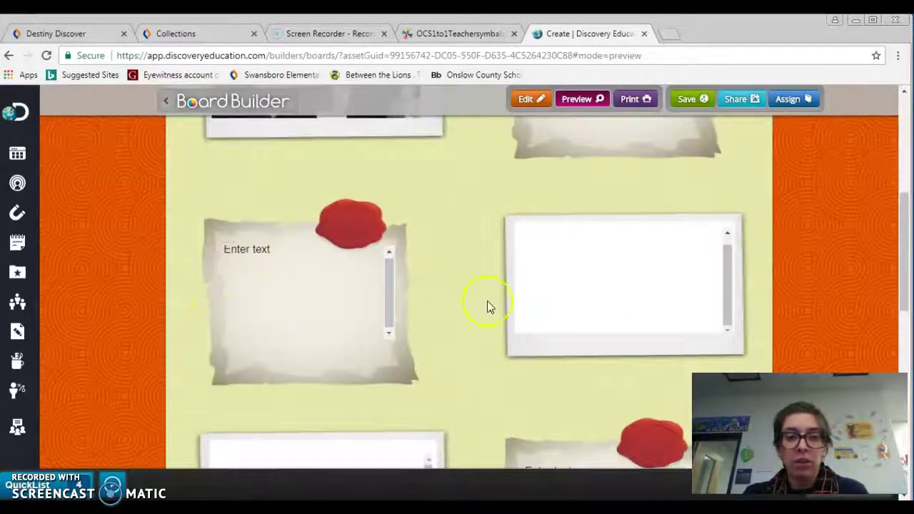
pyautogui.scroll(-5, 488, 305)
pyautogui.click(526, 98)
# Step: Examine the board's headline, photo, text, media and attachment boxes in editing mode
pyautogui.rightClick(340, 255)
pyautogui.click(286, 249)
pyautogui.scroll(2, 408, 303)
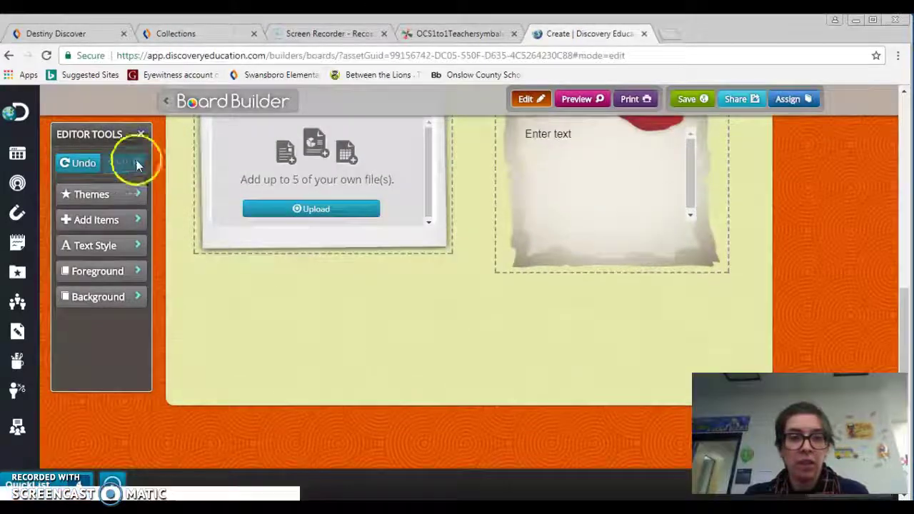
pyautogui.scroll(5, 405, 310)
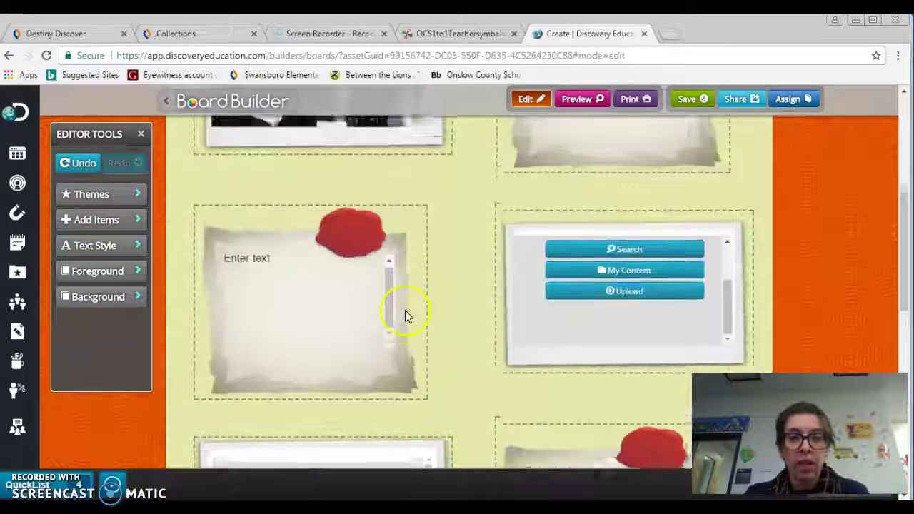
pyautogui.scroll(5, 405, 310)
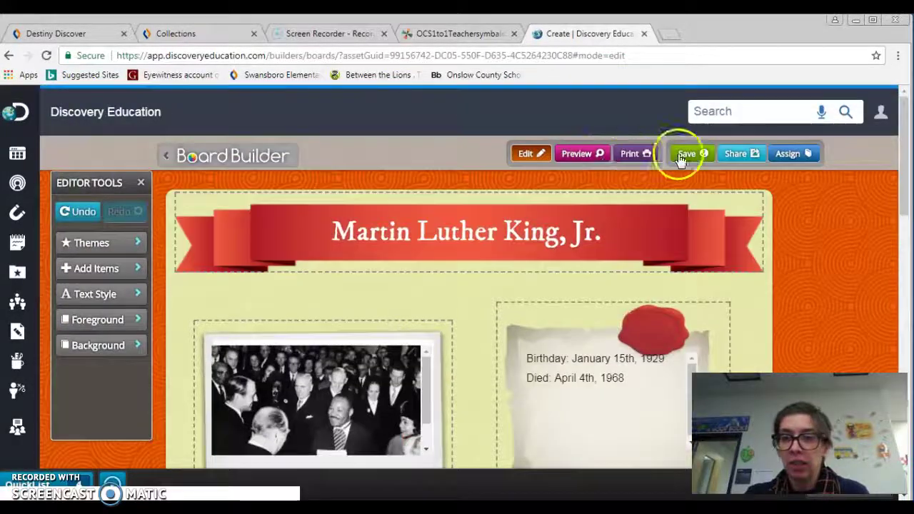
pyautogui.scroll(-5, 683, 189)
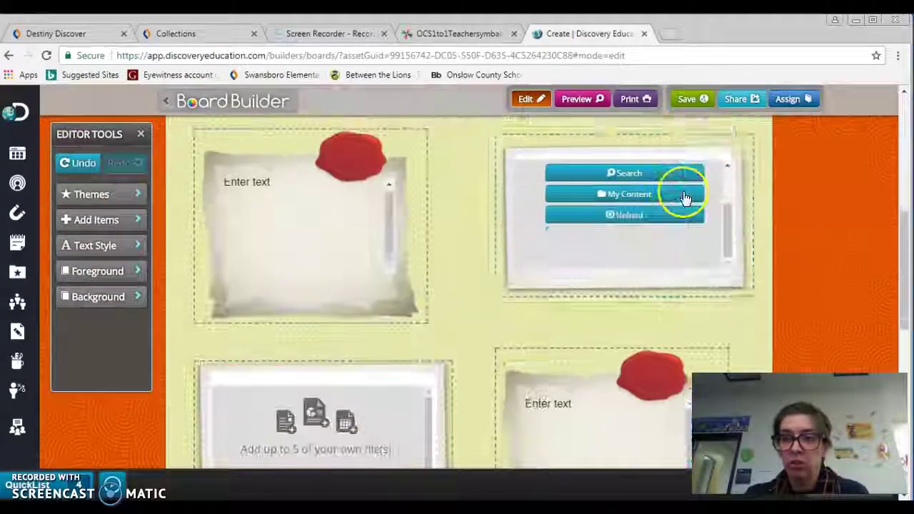
pyautogui.scroll(-4, 684, 198)
pyautogui.scroll(2, 696, 245)
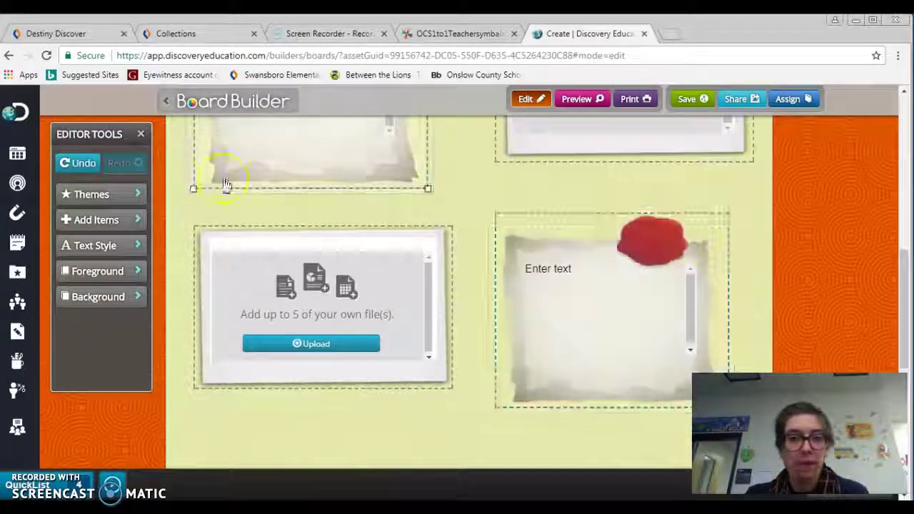
# Step: Add another text box and a media box beside it below the board's existing items
pyautogui.click(132, 220)
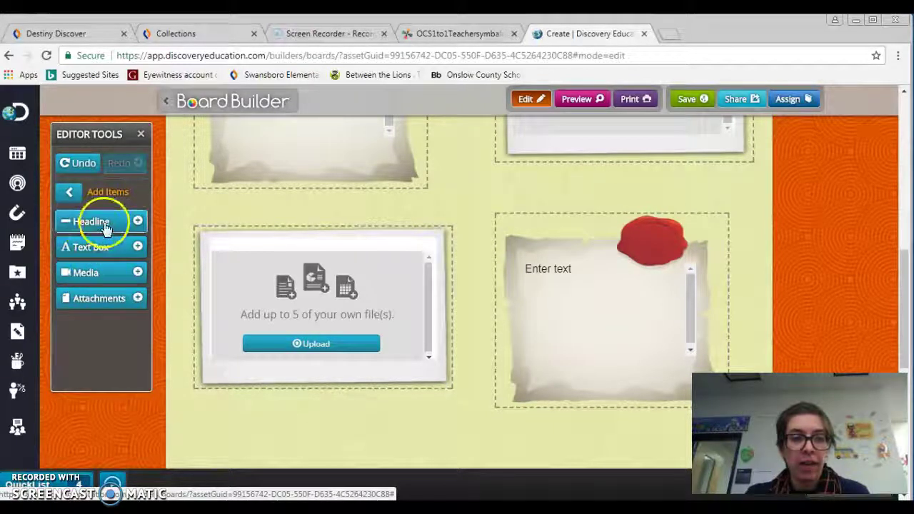
pyautogui.scroll(3, 265, 228)
pyautogui.click(275, 147)
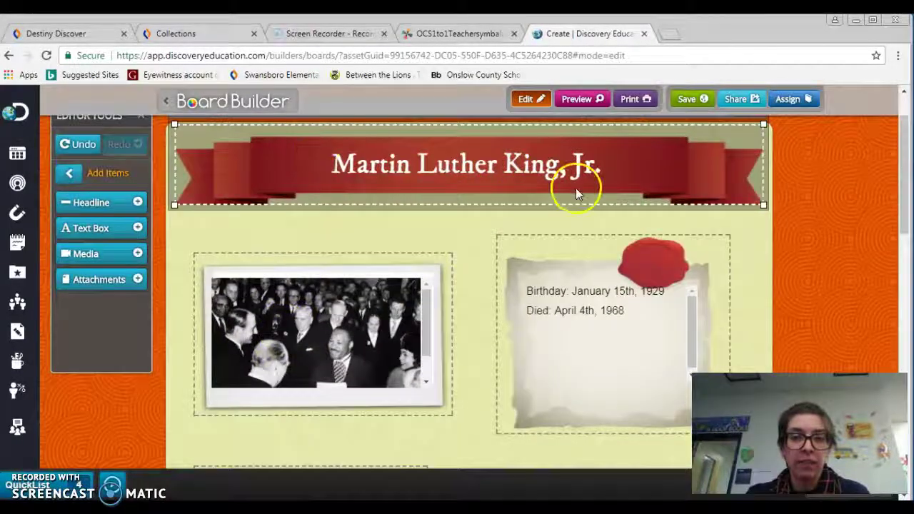
pyautogui.scroll(-2, 134, 246)
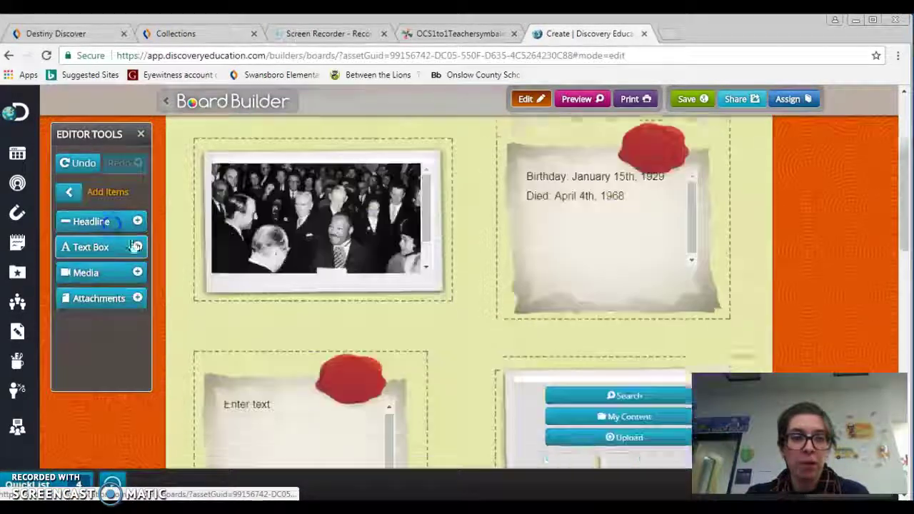
pyautogui.scroll(-2, 367, 276)
pyautogui.click(216, 271)
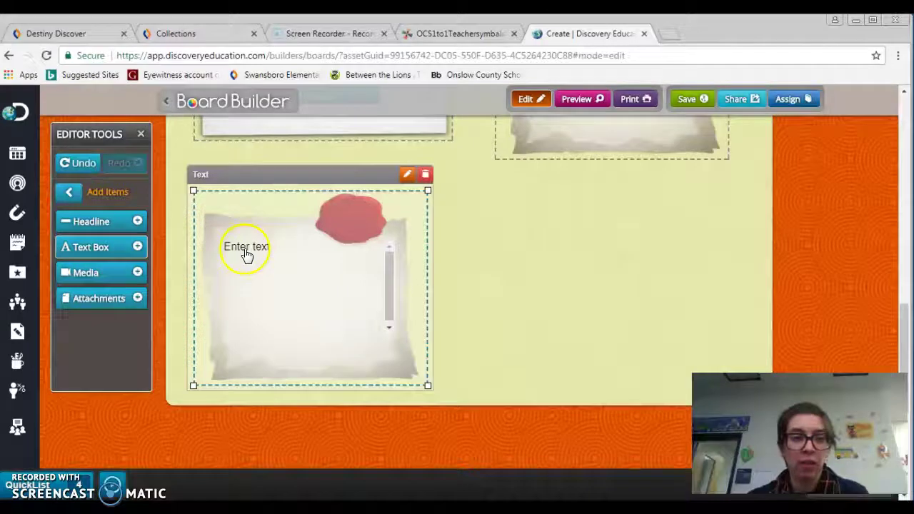
pyautogui.click(113, 272)
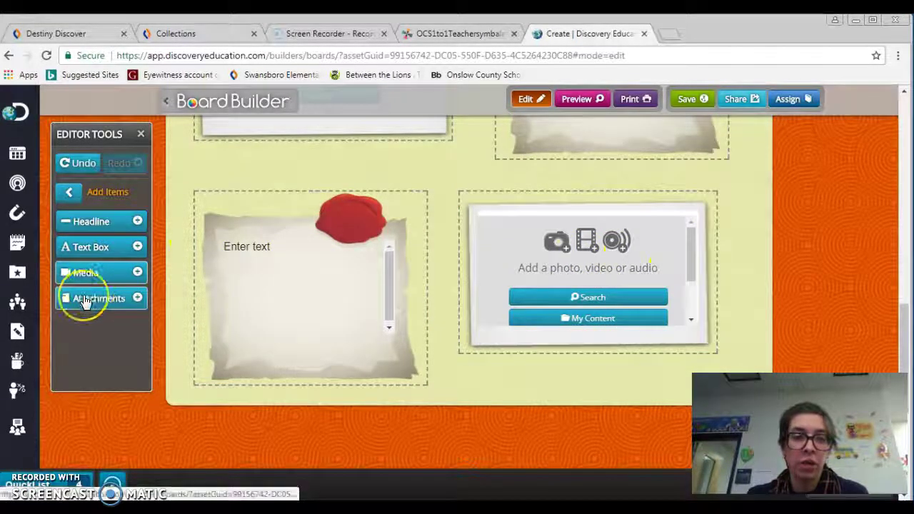
# Step: Share the board at the School level, letting others save and view a copy of it
pyautogui.scroll(5, 523, 255)
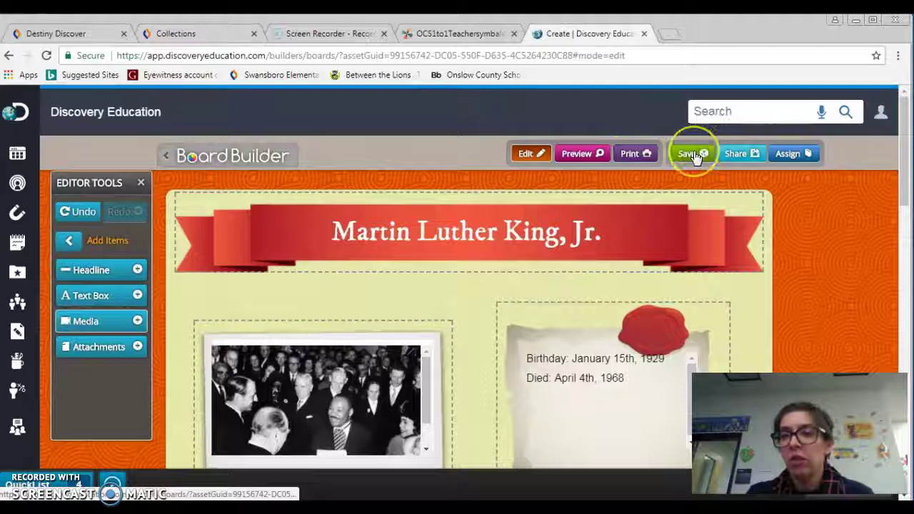
pyautogui.click(746, 155)
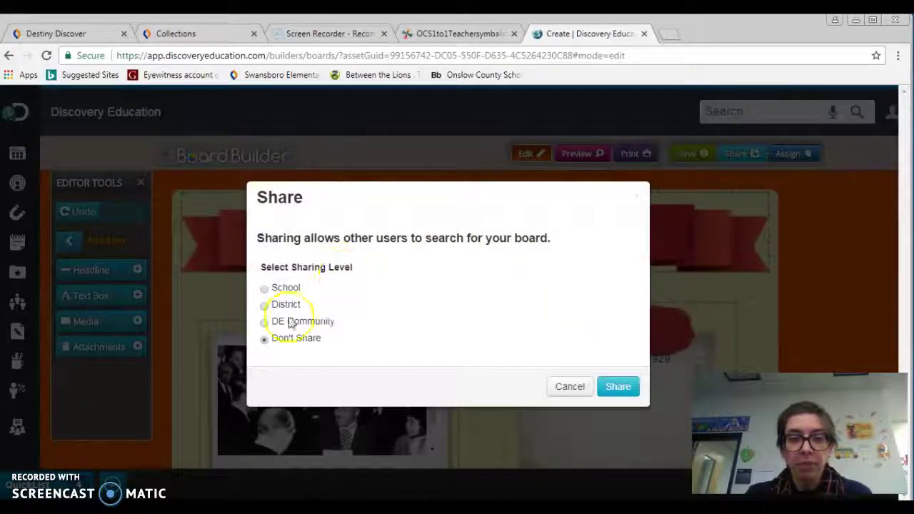
pyautogui.click(265, 289)
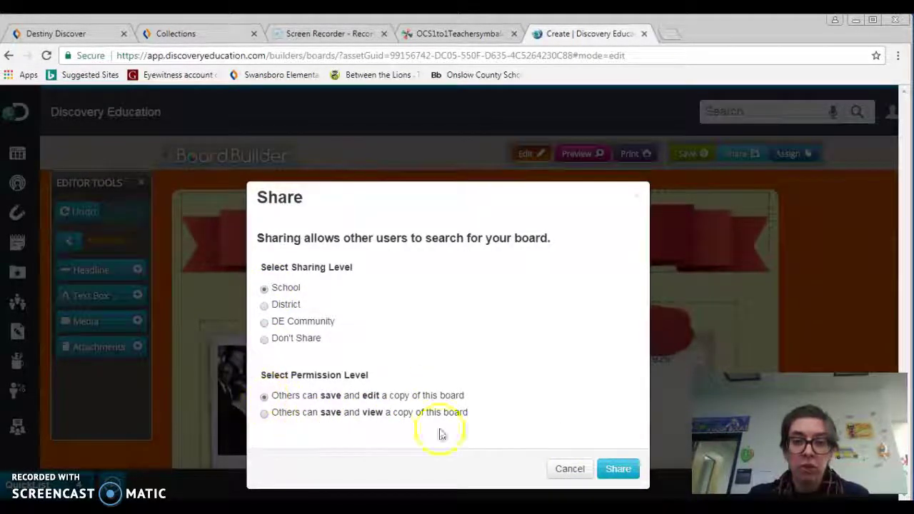
pyautogui.click(263, 414)
pyautogui.click(613, 468)
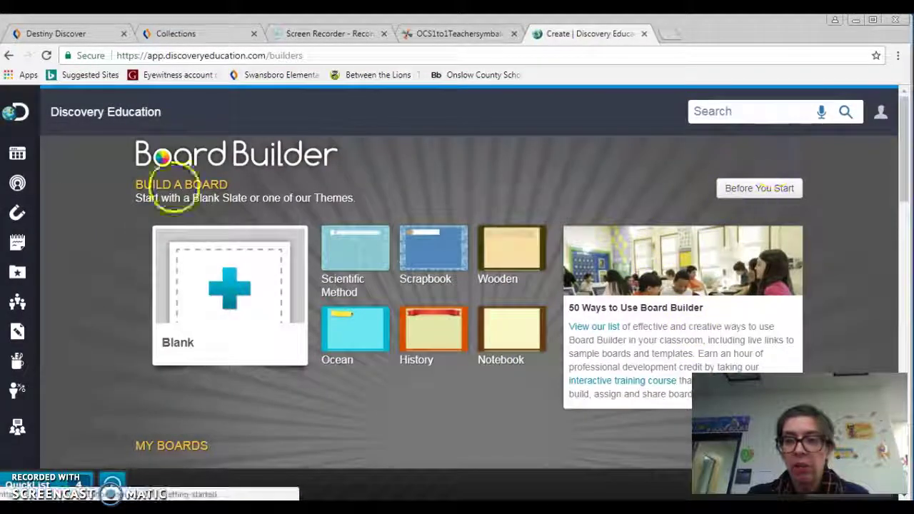
# Step: Open the My Content area of Discovery Education
pyautogui.moveTo(20, 169)
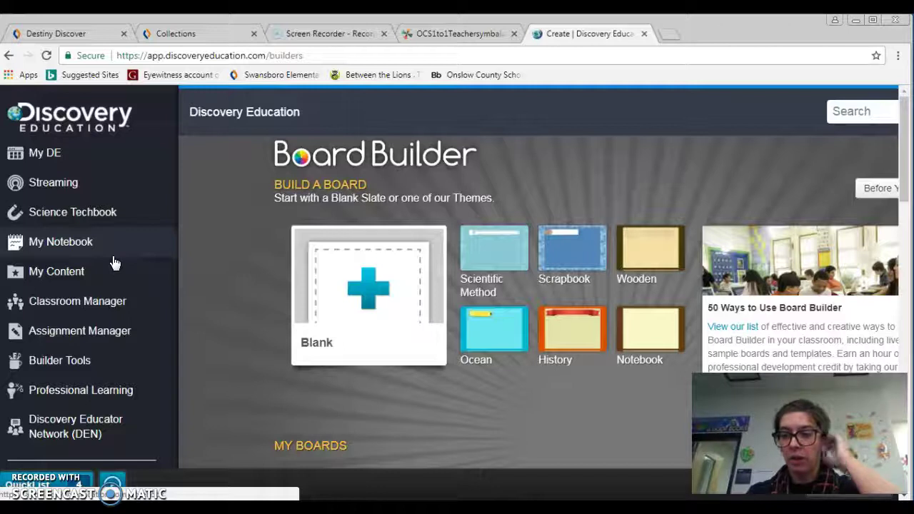
pyautogui.click(92, 271)
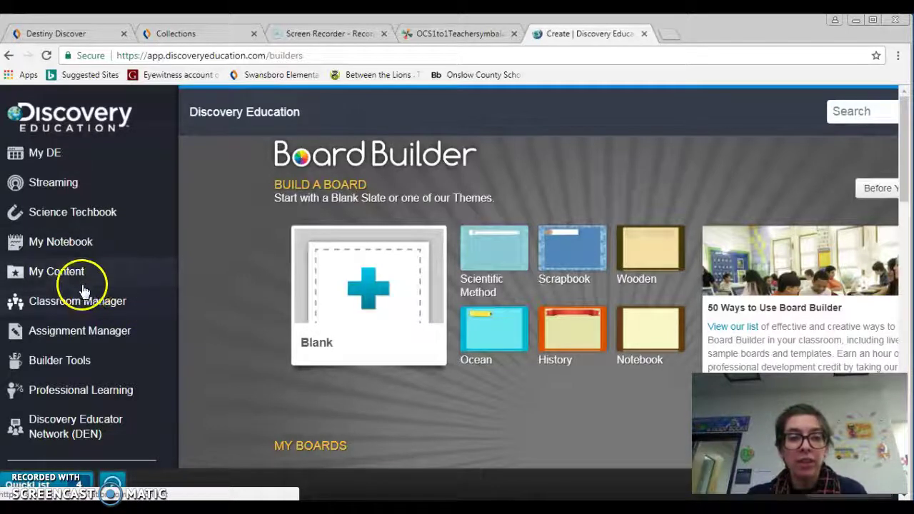